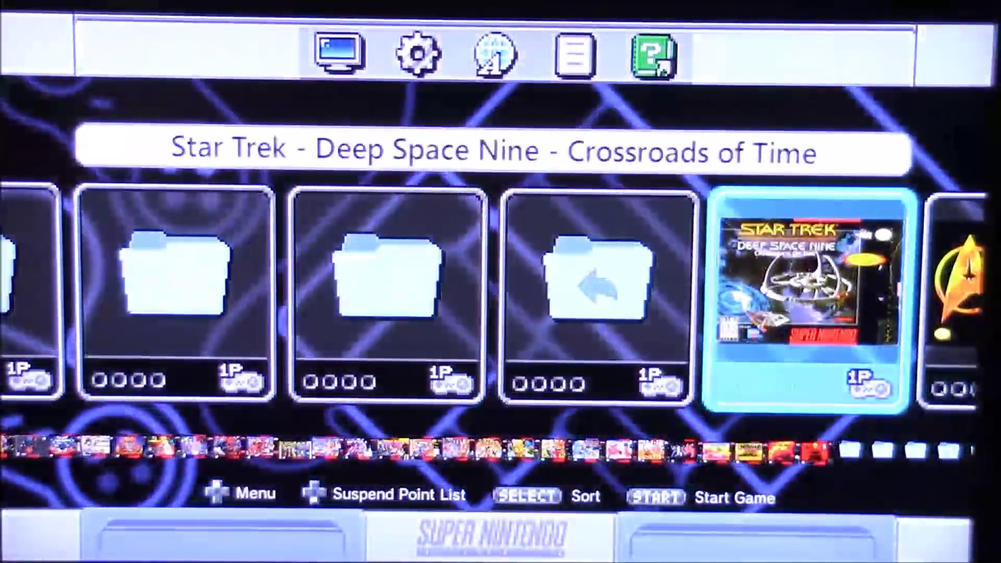
Scroll the SNES Mini game carousel from Starfleet Academy onward to Street Fighter Alpha 2.
key(Right)
key(Left)
key(Right)
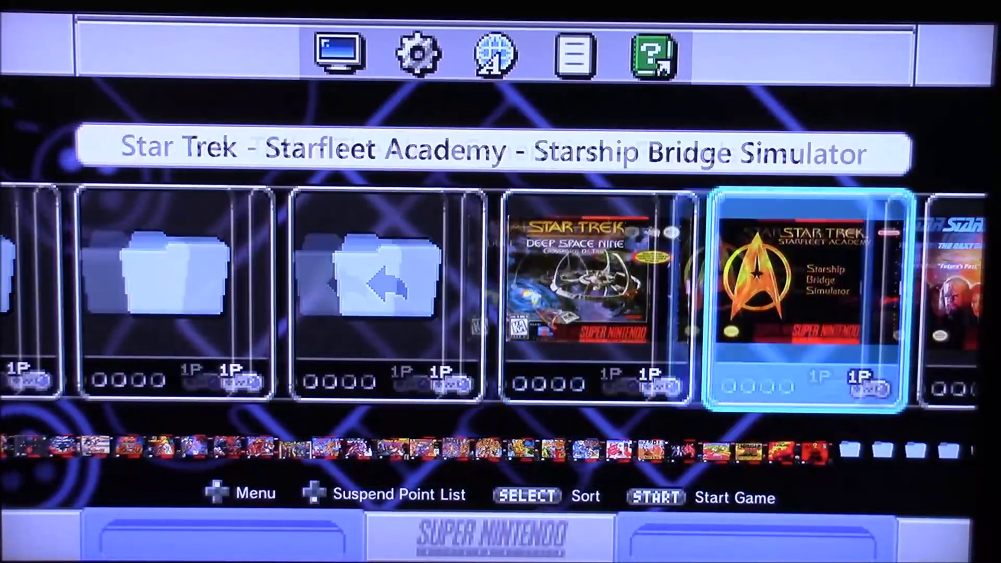
key(Right)
key(Right)
key(Right)
key(Right)
key(Right)
key(Right)
key(Right)
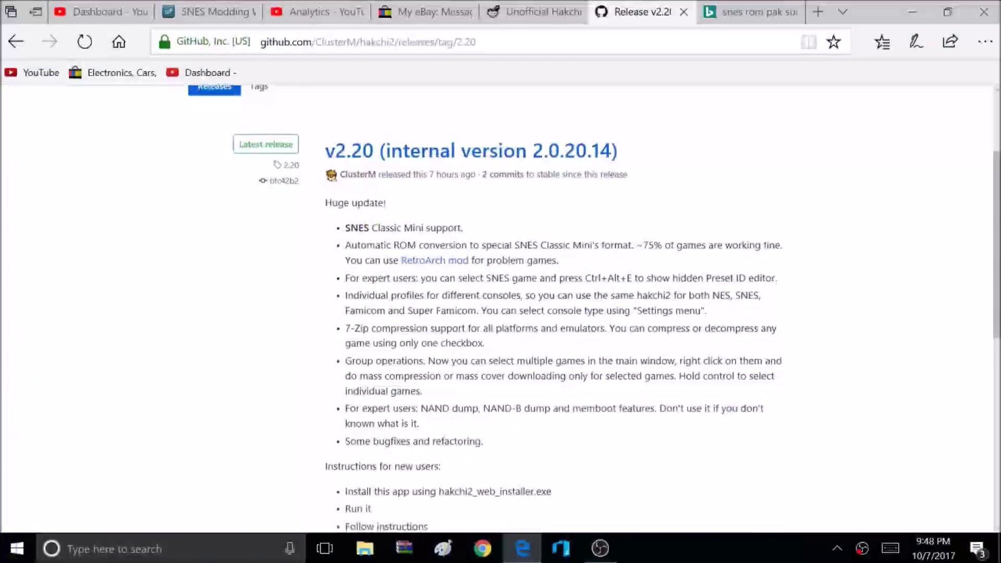
Highlight the release notes on ROM compatibility and the RetroArch mod.
scroll(500, 307, down, 1)
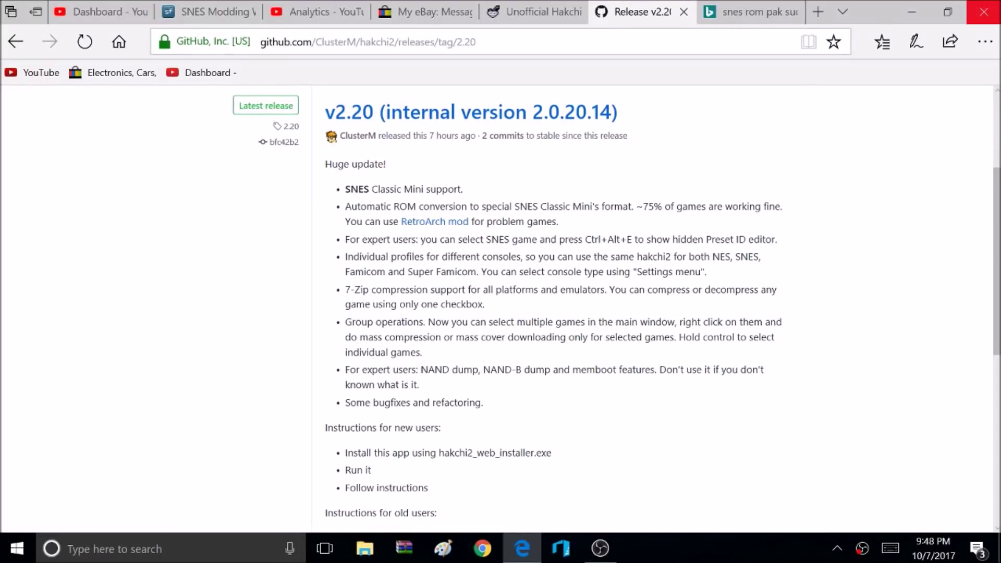
drag(643, 206, 781, 208)
drag(344, 222, 557, 222)
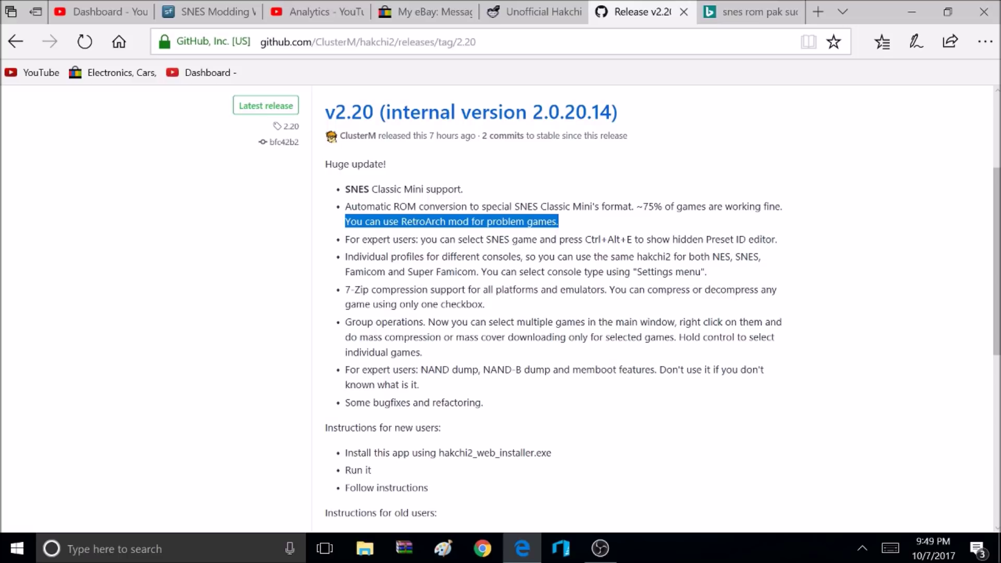
Download and save hakchi2.20.zip from the release's Downloads, then open its folder.
scroll(558, 308, down, 5)
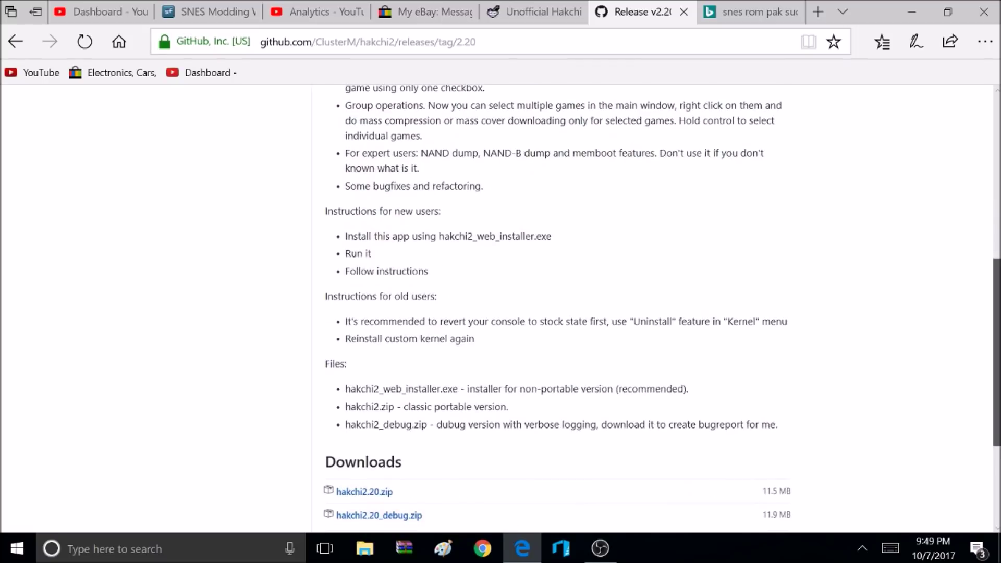
scroll(558, 308, down, 1)
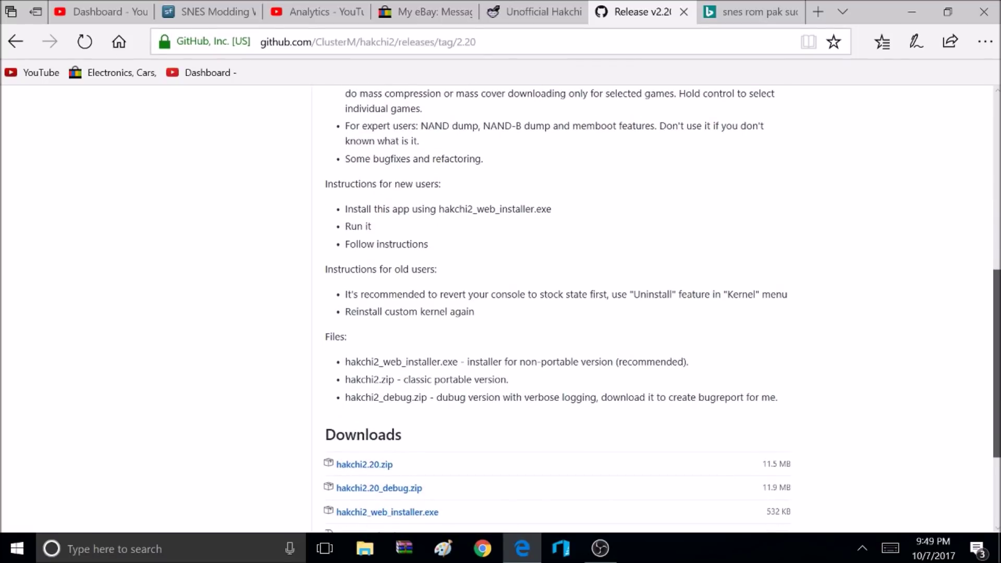
scroll(558, 307, down, 2)
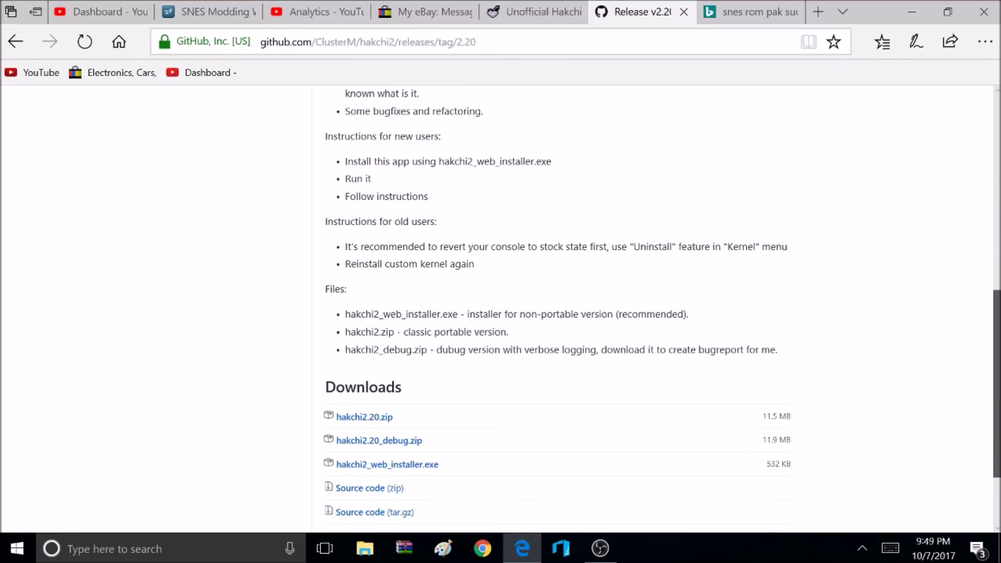
drag(997, 364, 999, 396)
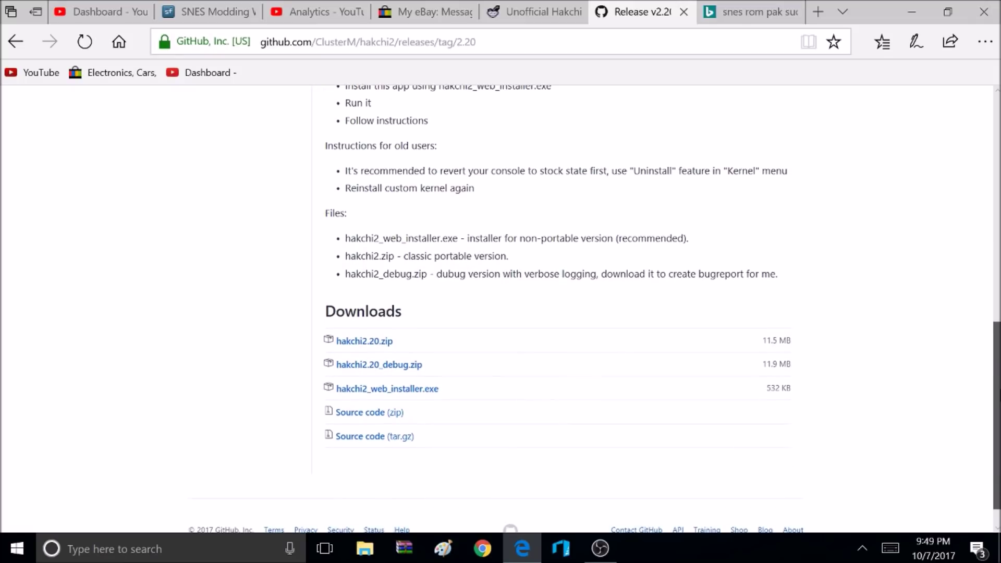
scroll(374, 389, up, 1)
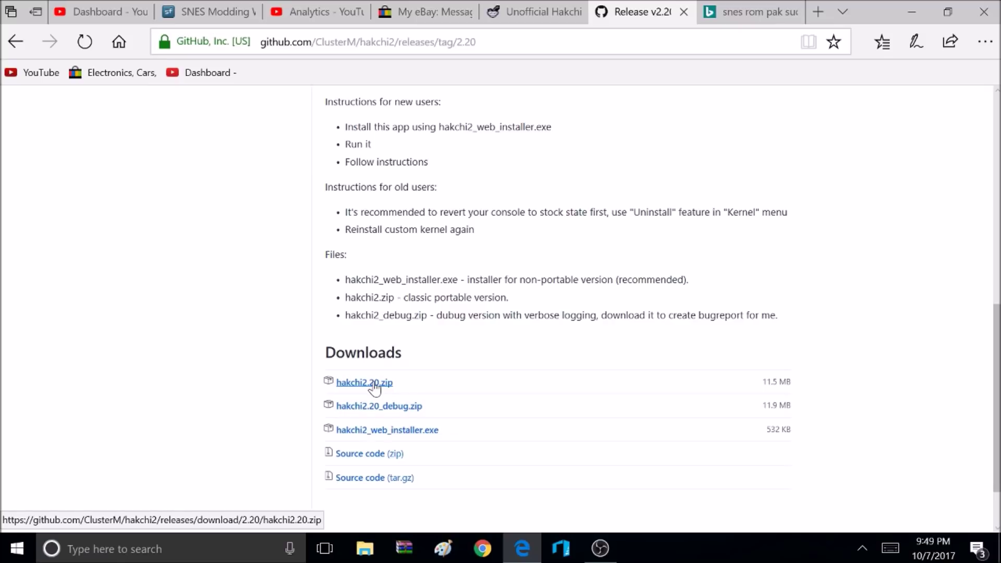
click(375, 389)
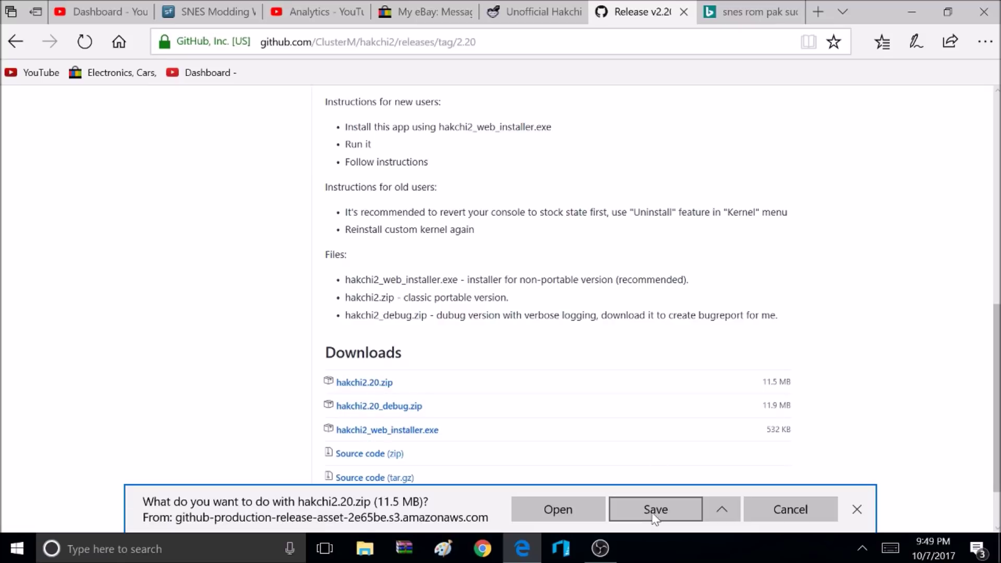
click(656, 510)
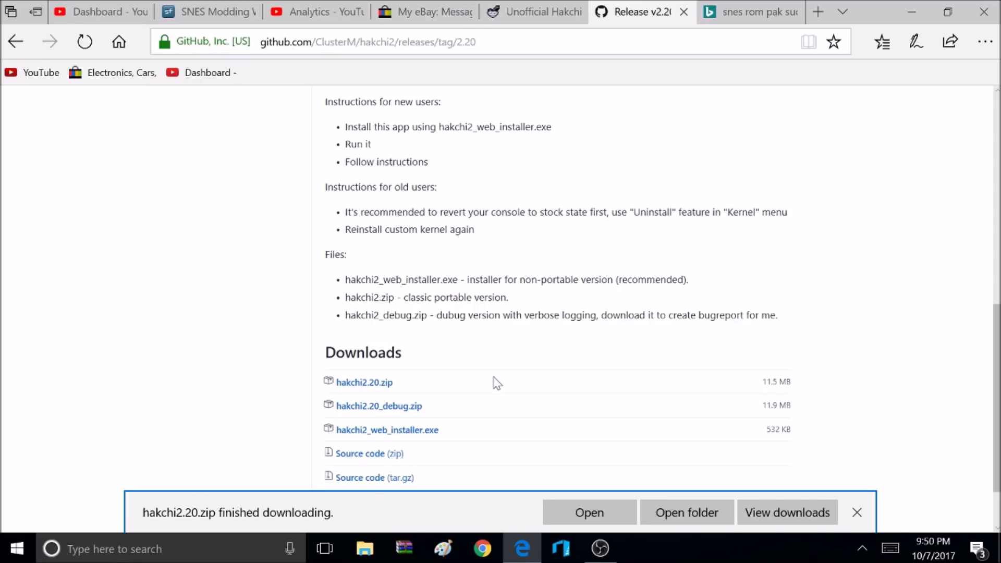
click(680, 516)
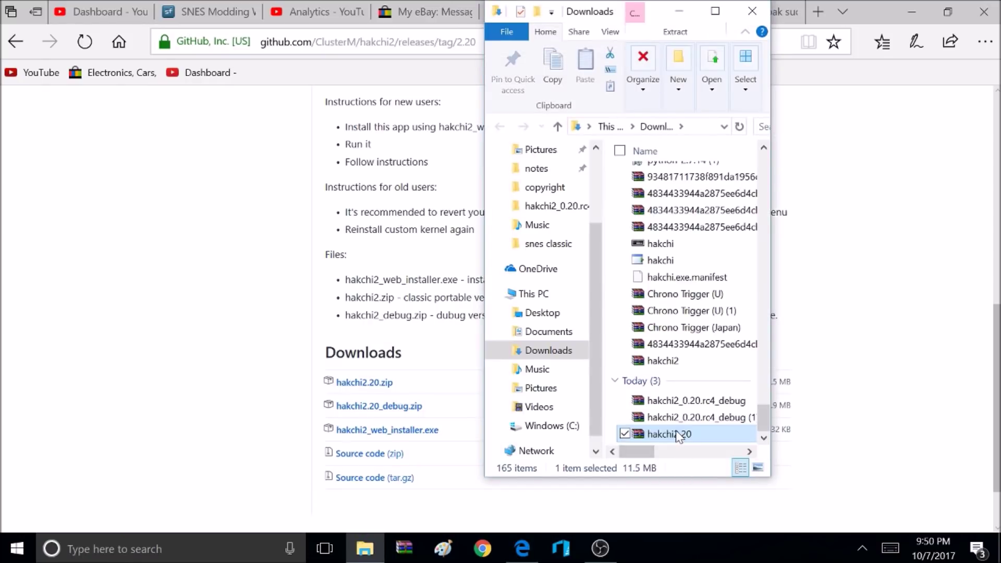
Move the hakchi2.20 archive from Downloads onto the desktop and minimize Explorer.
click(678, 435)
click(912, 11)
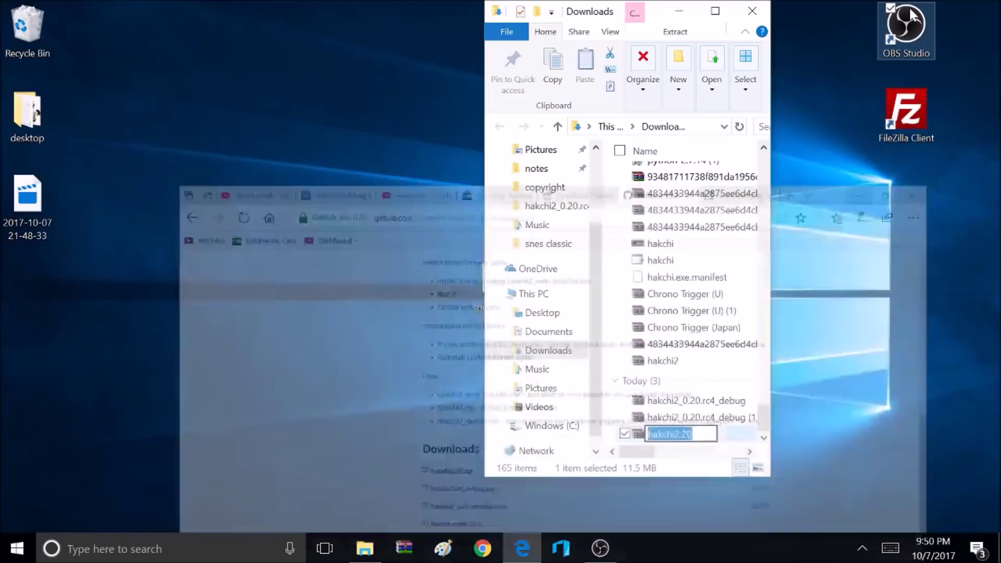
drag(652, 435, 161, 124)
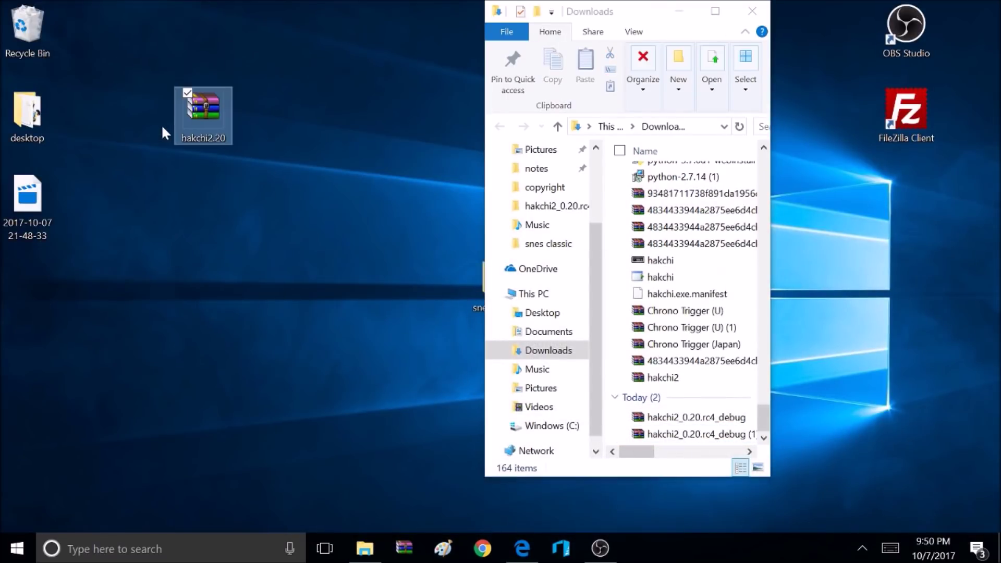
click(680, 11)
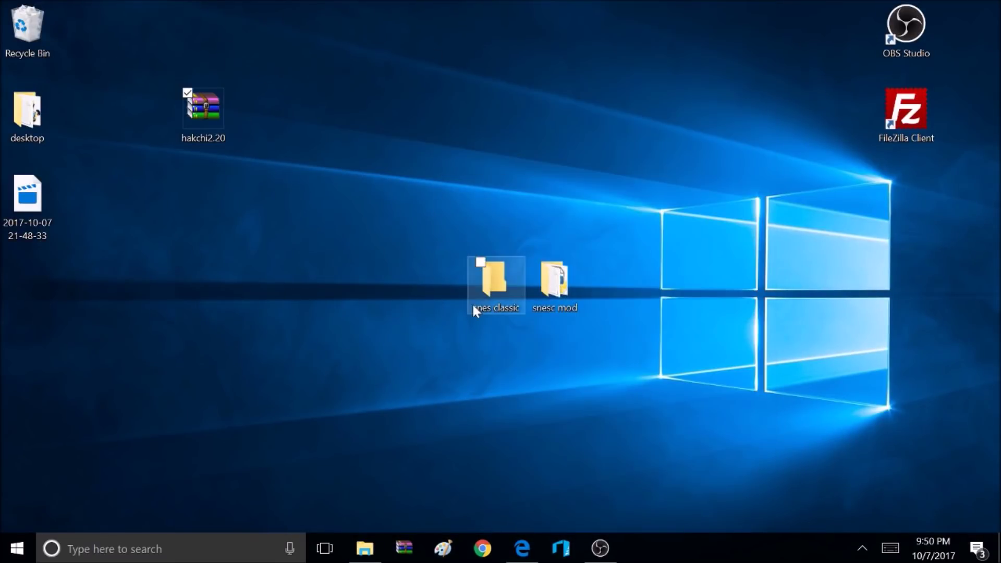
Open hakchi2.20.zip in WinRAR, past the security warning and evaluation reminder.
double_click(222, 116)
click(548, 295)
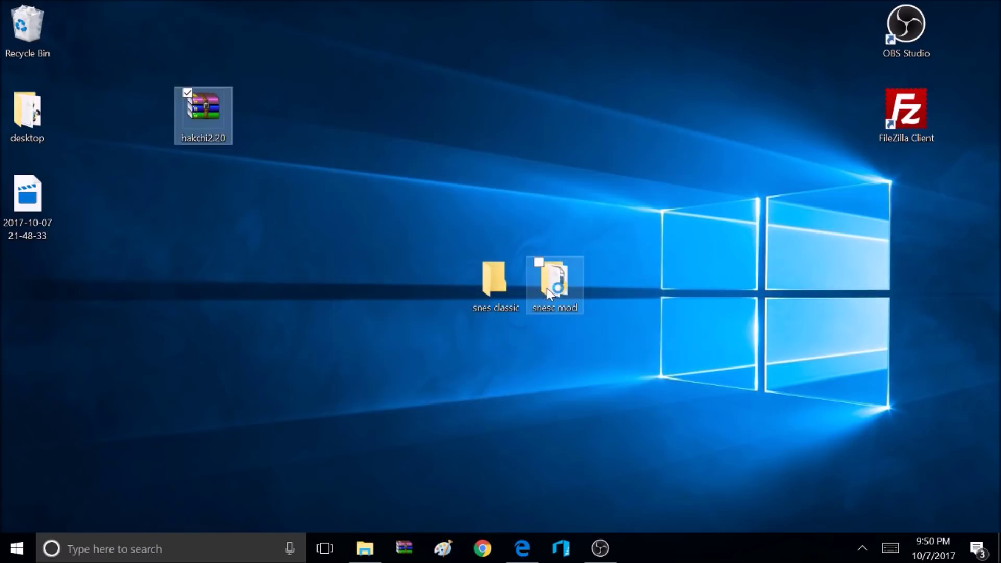
click(476, 255)
Extract the hakchi2 folder to the desktop, close WinRAR and open the folder.
click(770, 307)
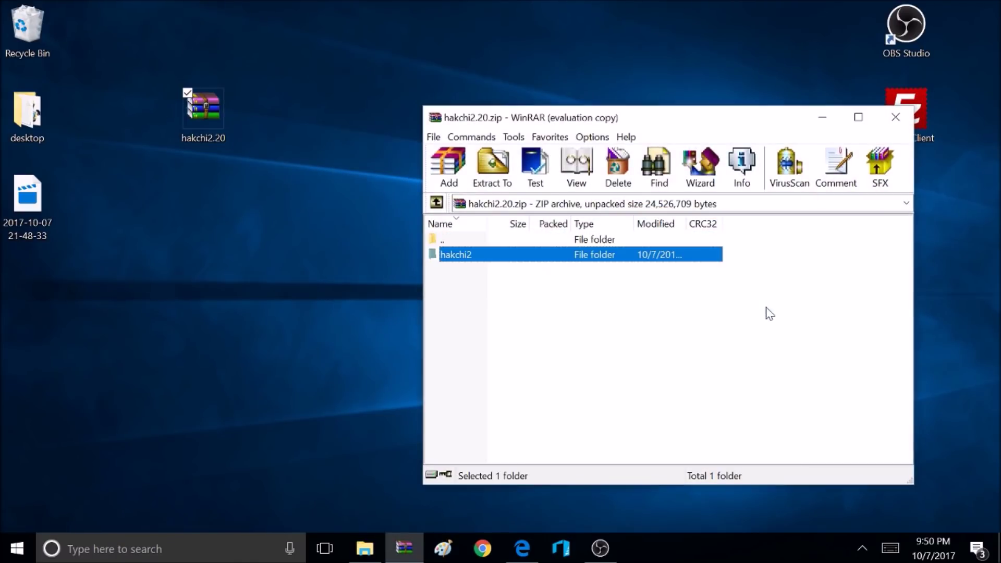
drag(514, 259, 293, 130)
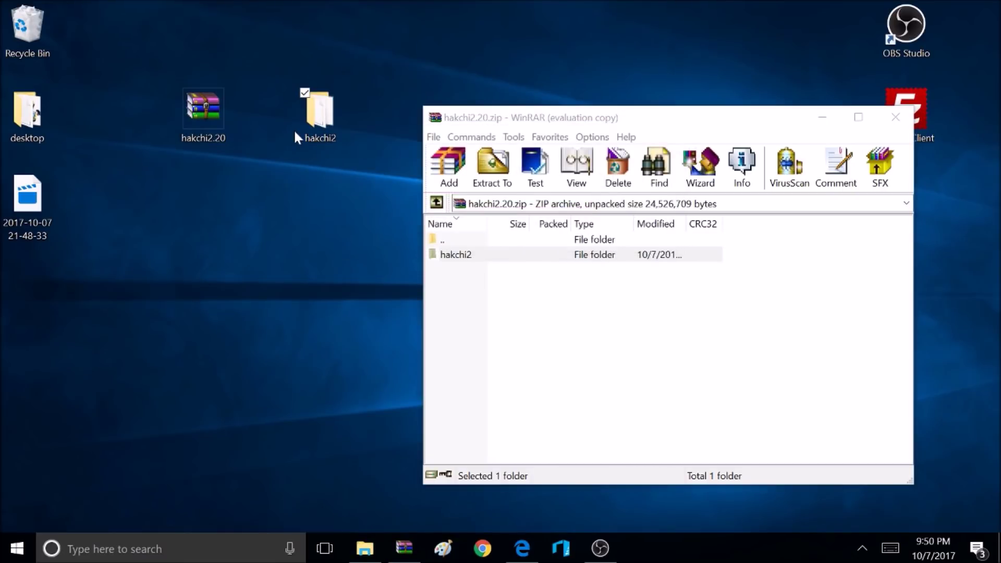
click(896, 118)
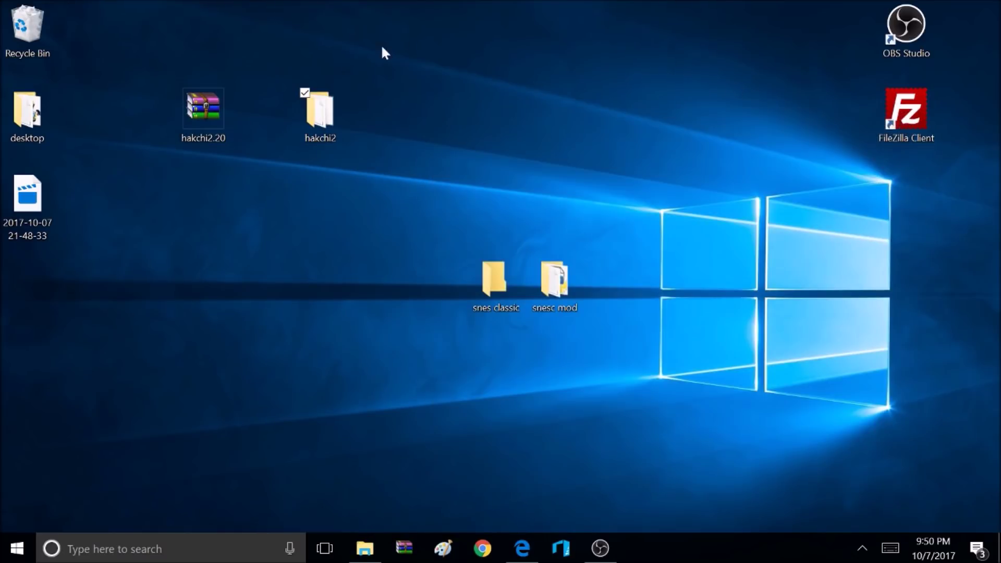
double_click(323, 123)
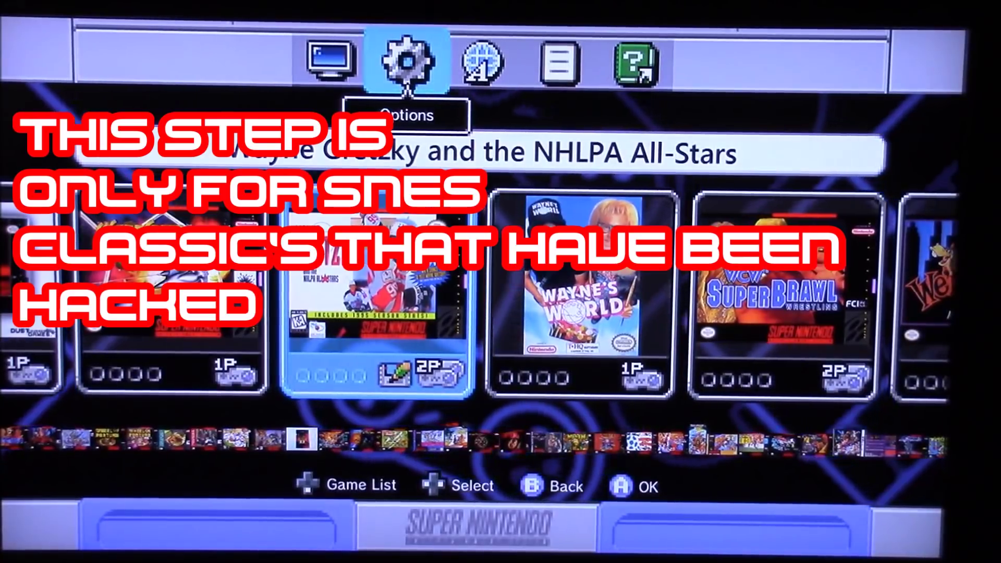
Reset the SNES Classic Mini to factory settings from its options screen.
key(Return)
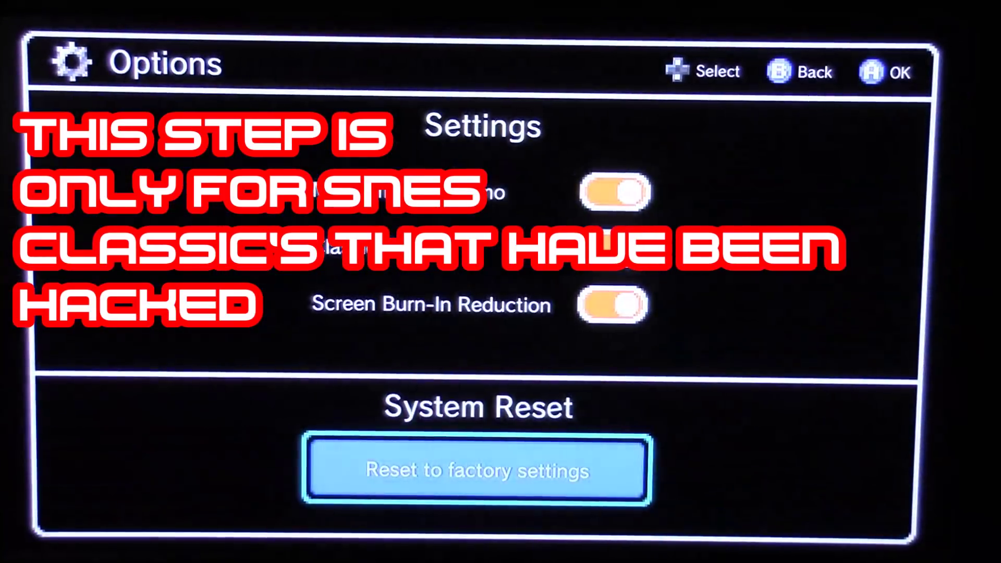
key(Down)
key(Down)
key(Down)
key(Down)
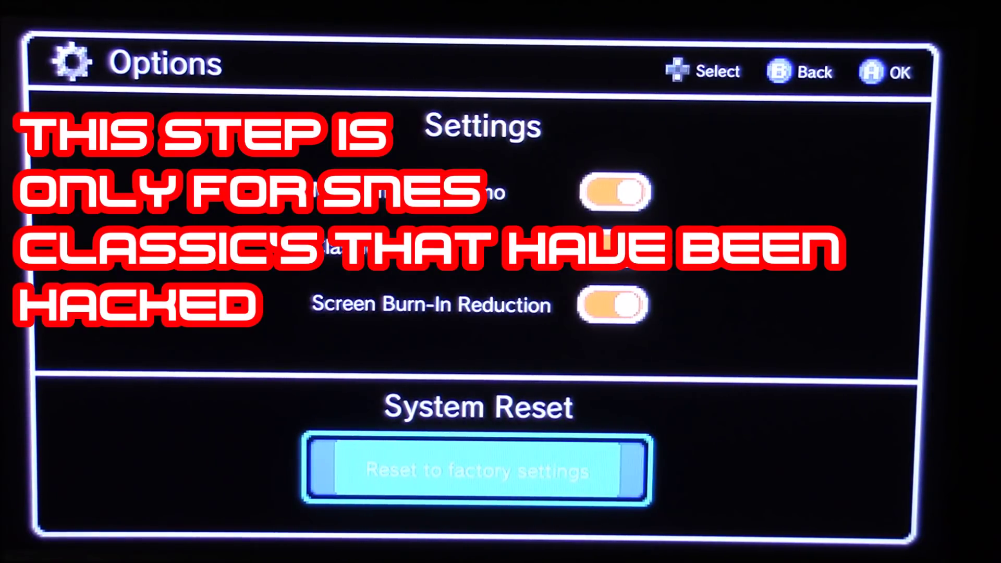
key(Return)
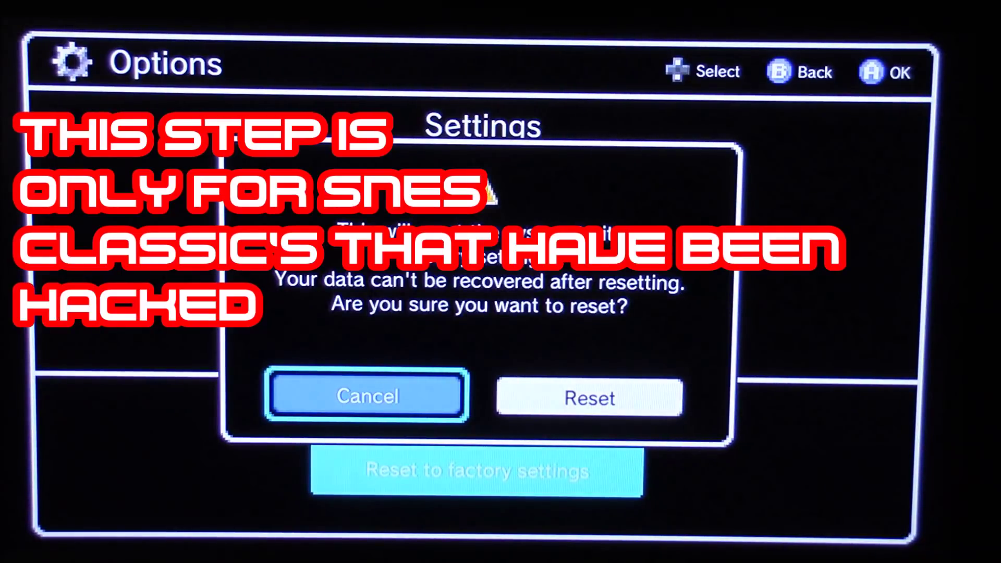
key(Right)
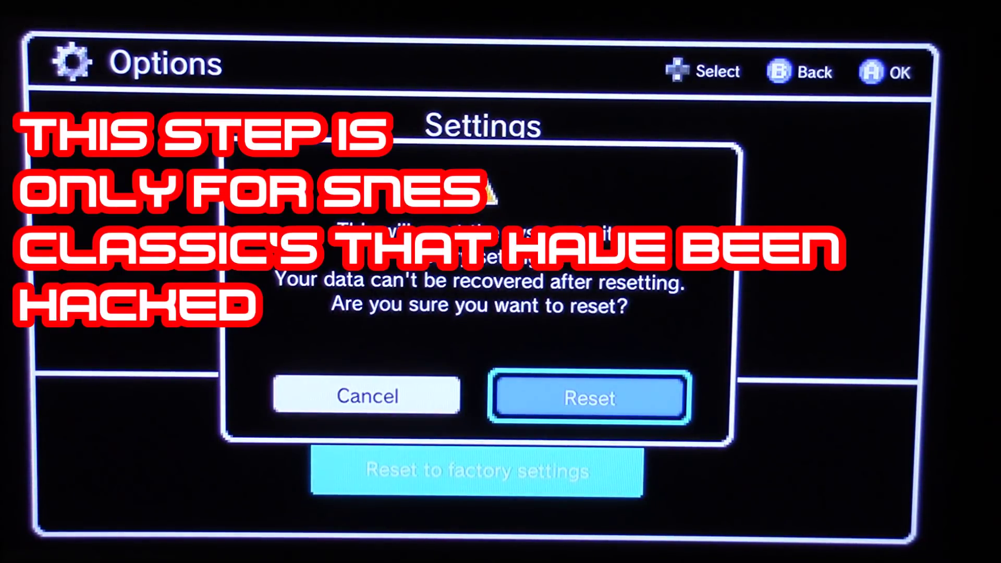
key(Return)
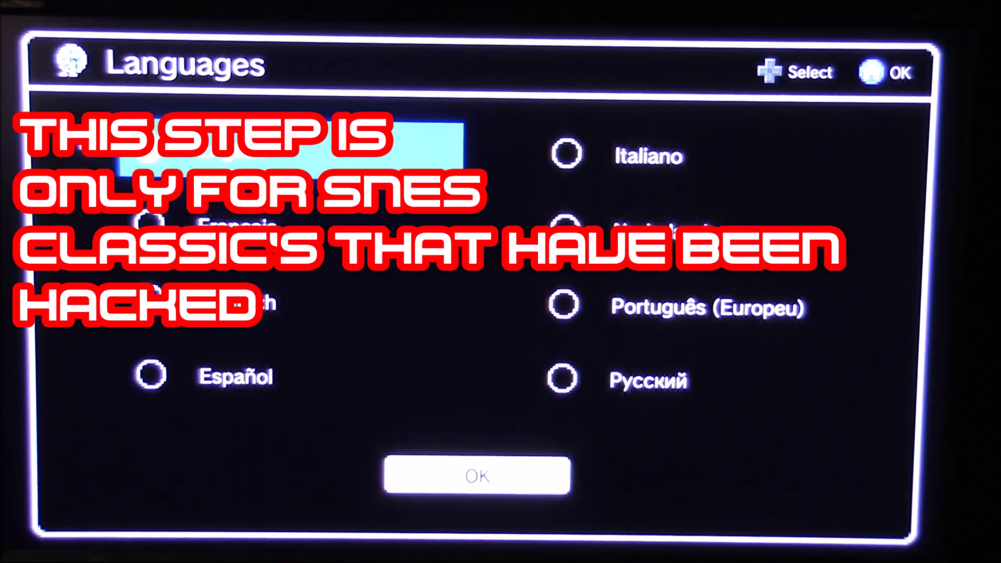
Move through the language options and confirm the Languages screen with OK.
key(Down)
key(Down)
key(Down)
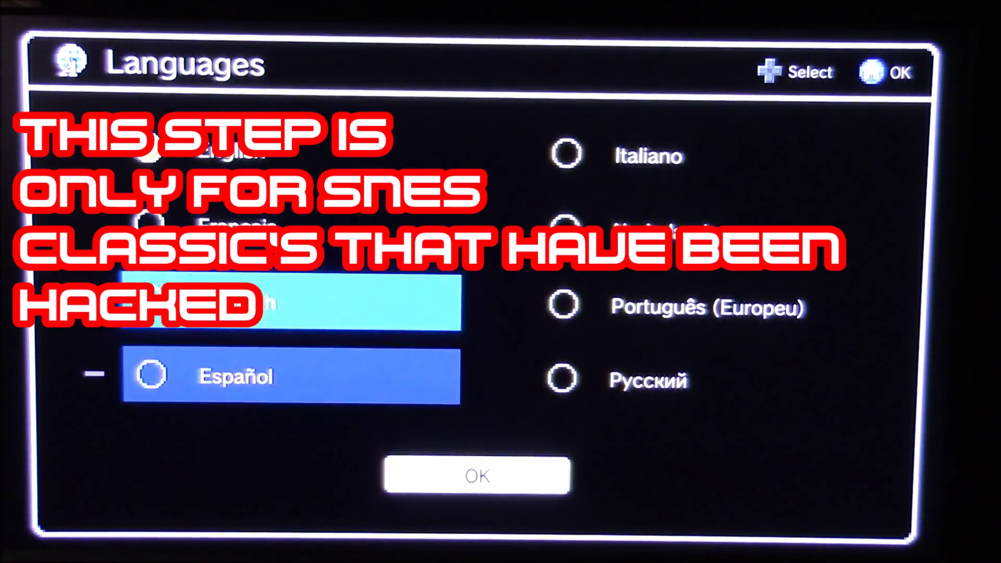
key(Right)
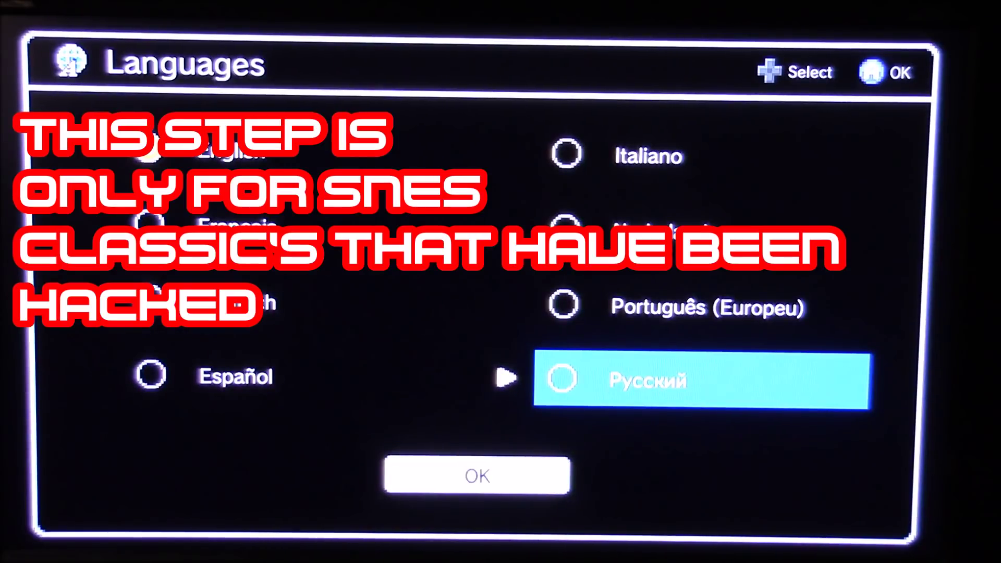
key(Down)
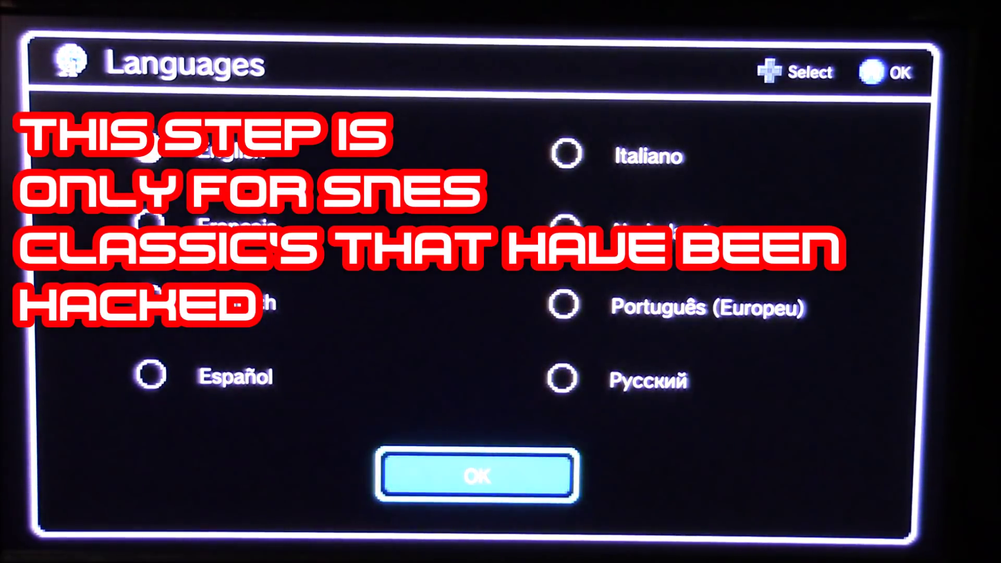
key(Return)
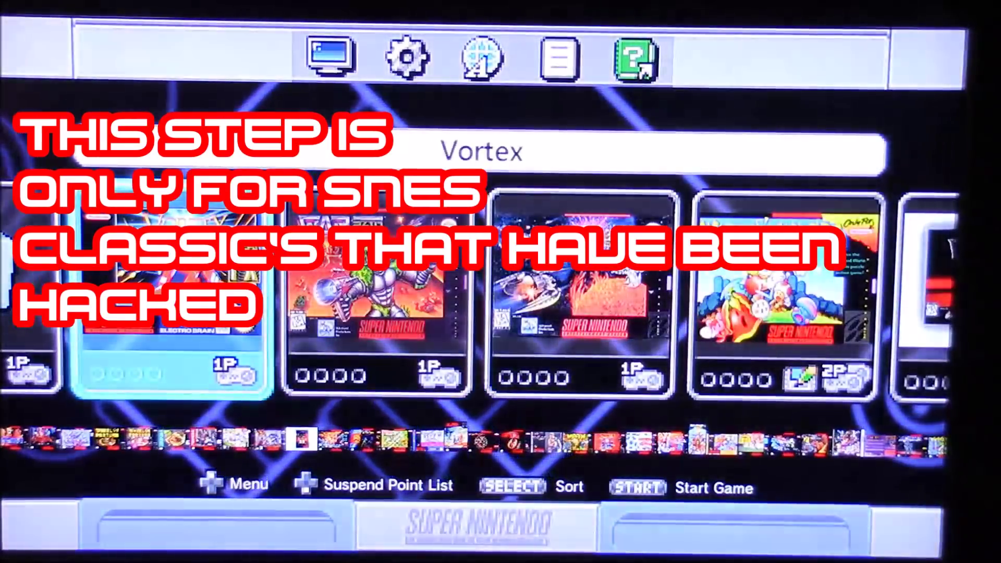
Browse the game carousel through War 2410, Wario's Woods and Warlock, then back.
key(Right)
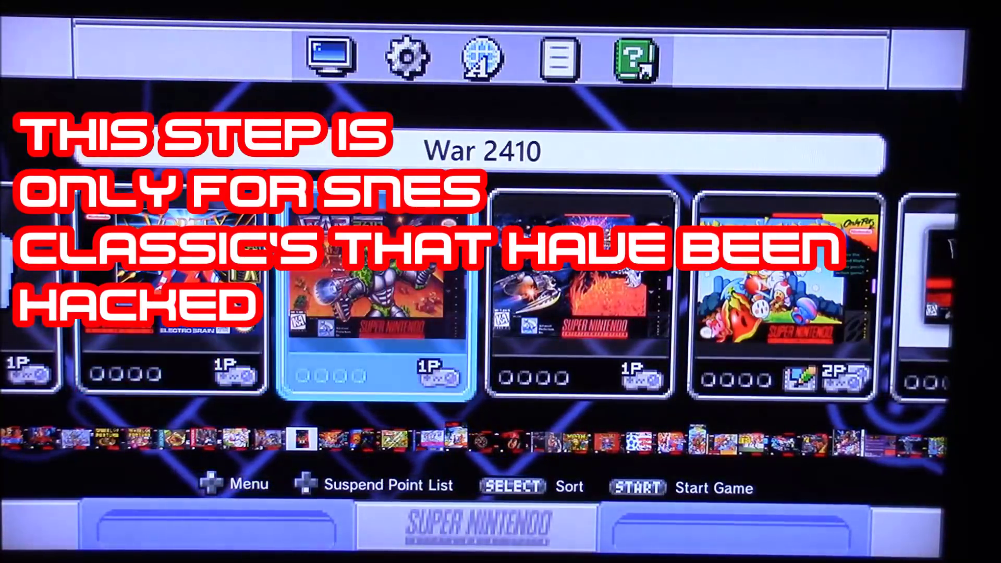
key(Right)
key(Right)
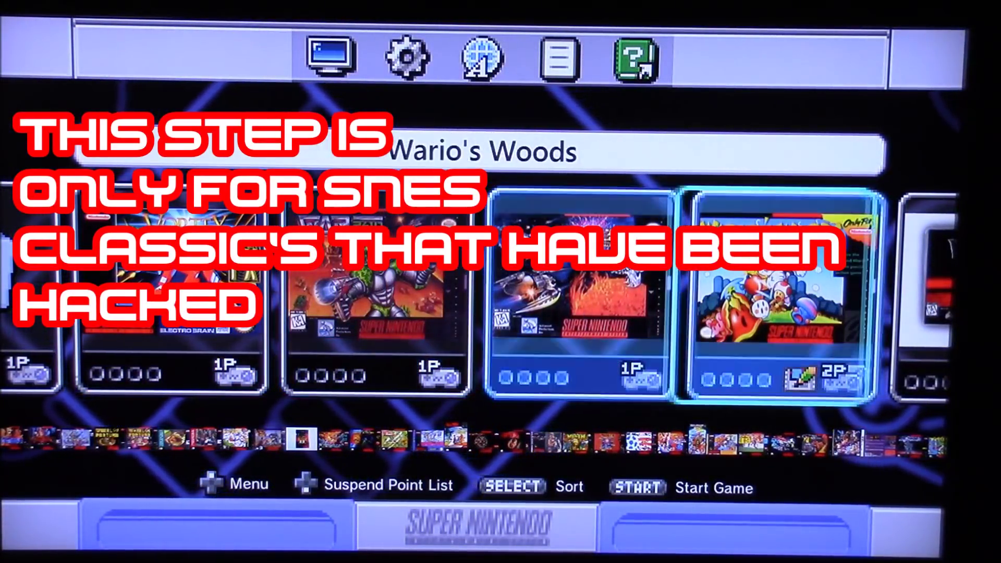
key(Right)
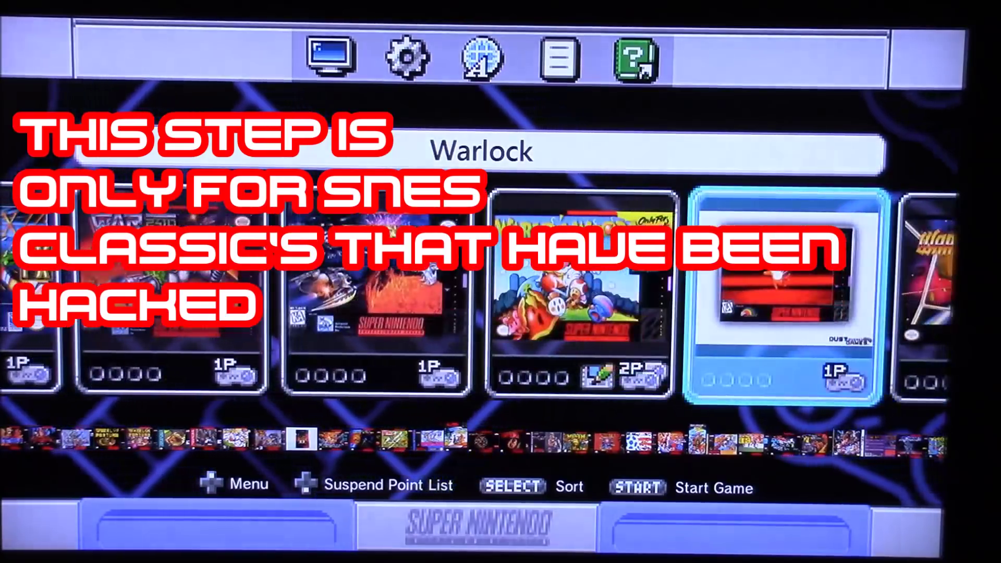
key(Left)
key(Left)
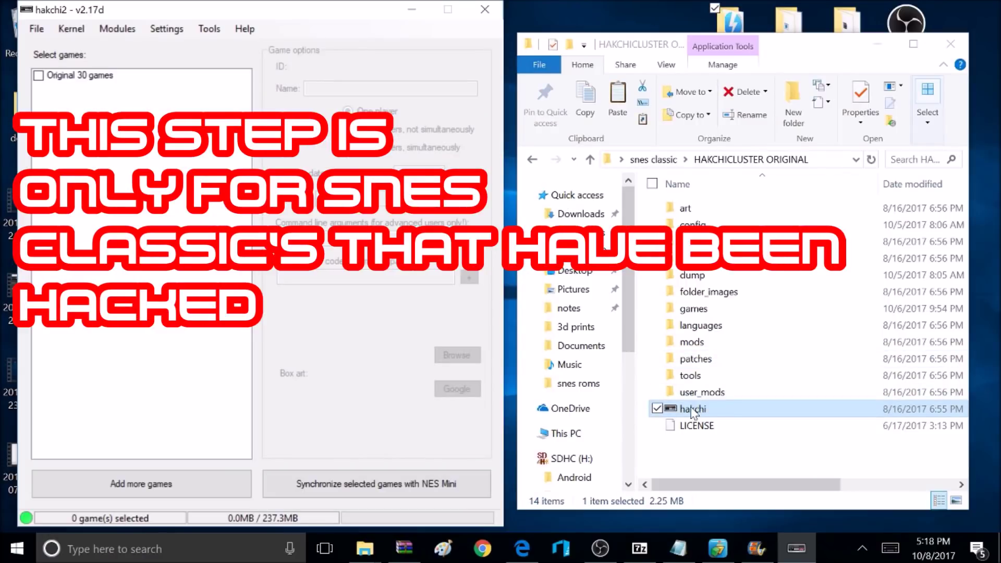
Confirm the dump folder holds the kernel file, then choose Kernel > Uninstall in hakchi2.
double_click(698, 275)
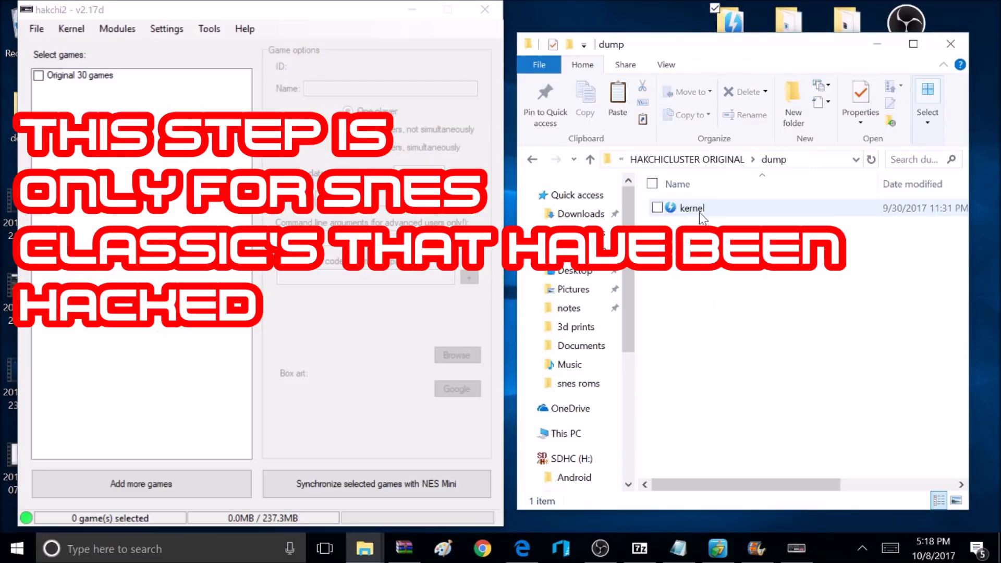
click(591, 159)
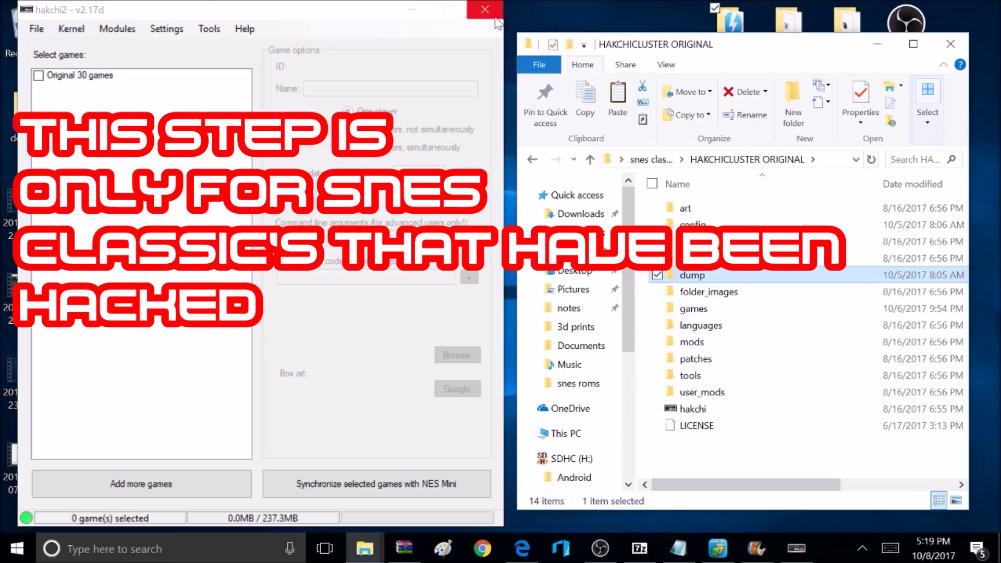
click(78, 33)
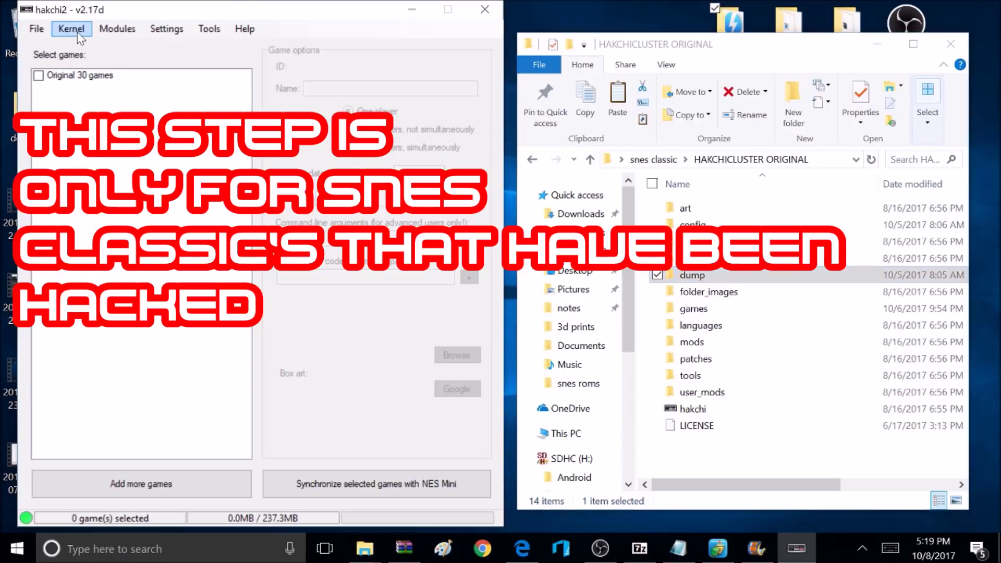
click(78, 36)
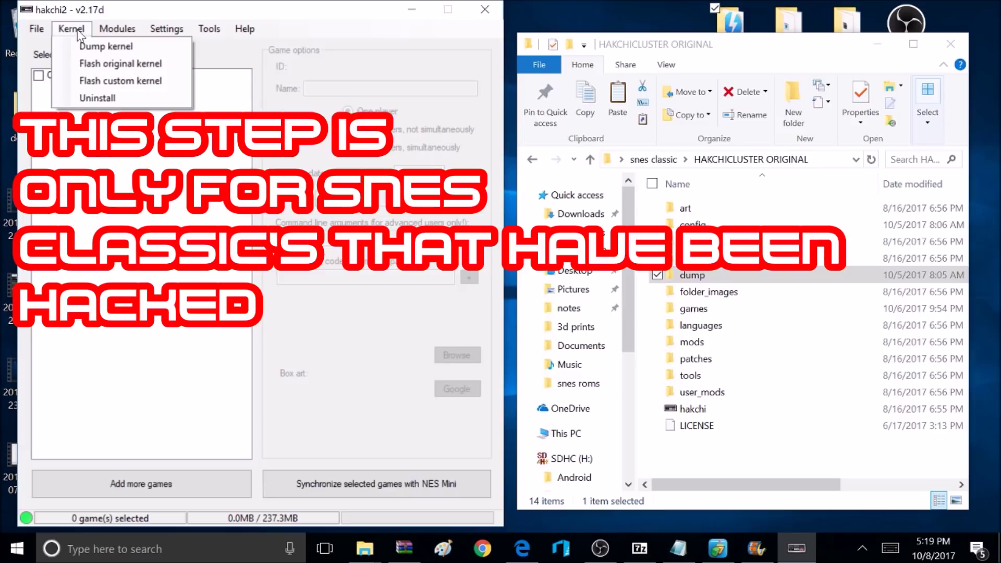
click(99, 97)
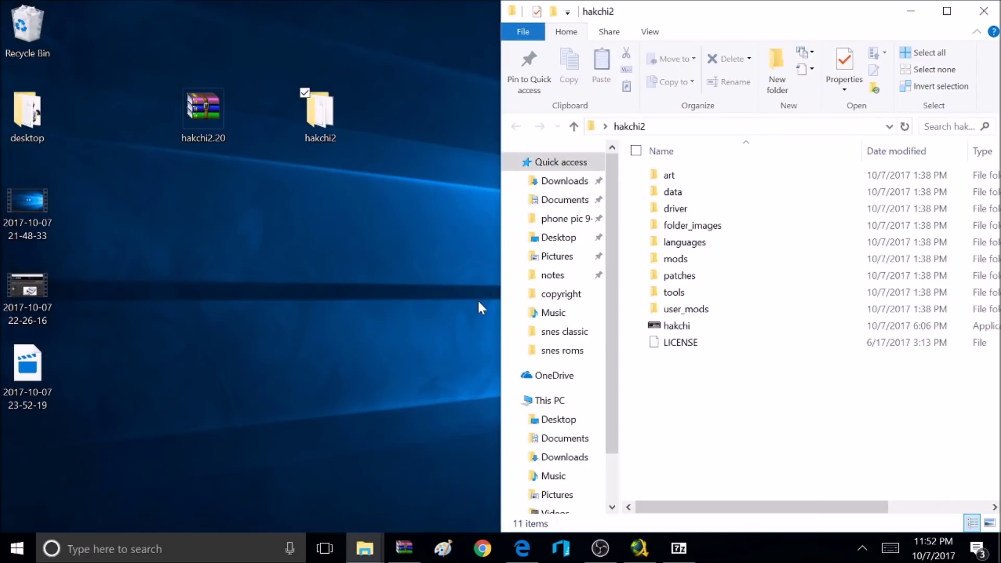
Run hakchi.exe from the hakchi2 folder, choosing More info and Run anyway in SmartScreen.
double_click(681, 326)
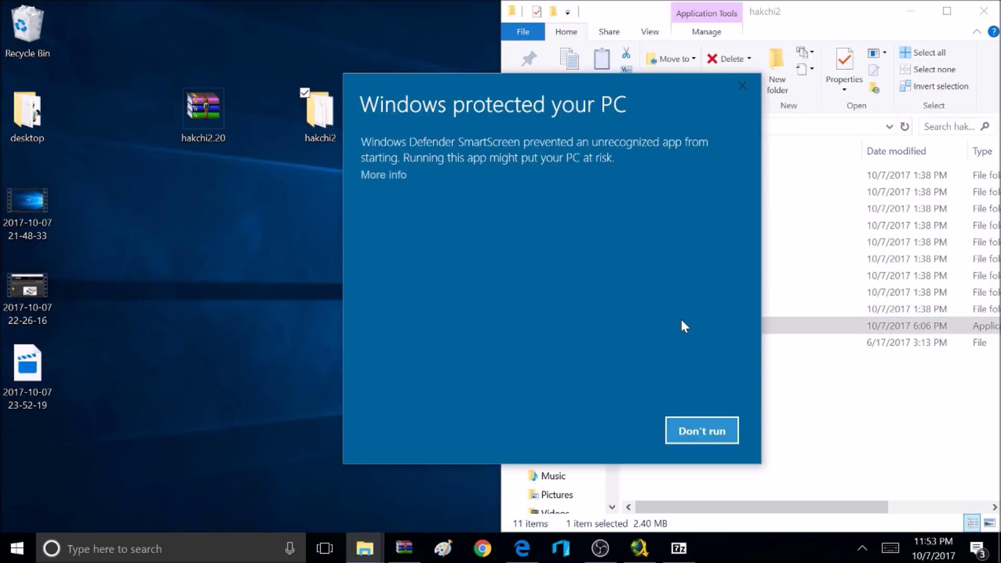
click(388, 177)
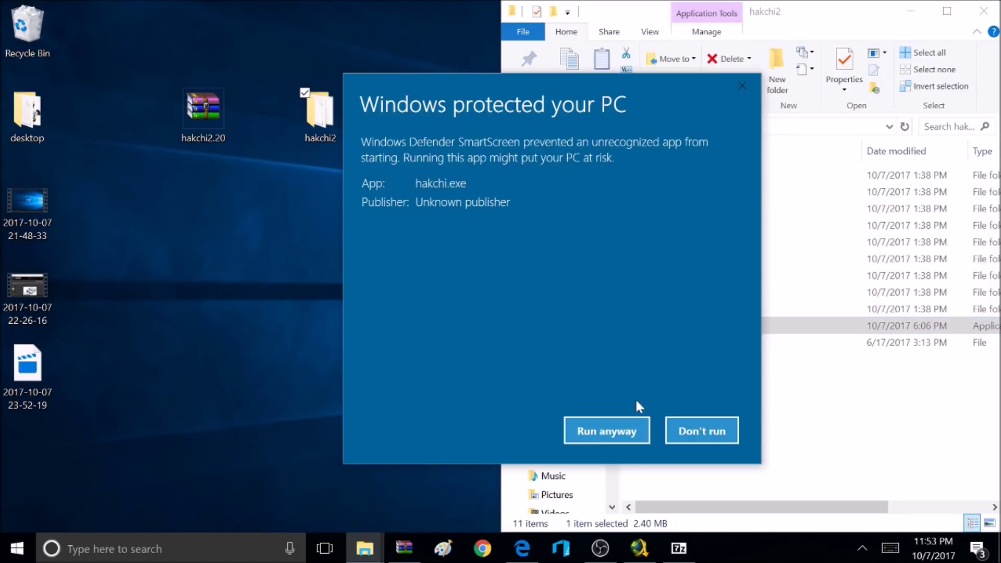
click(609, 432)
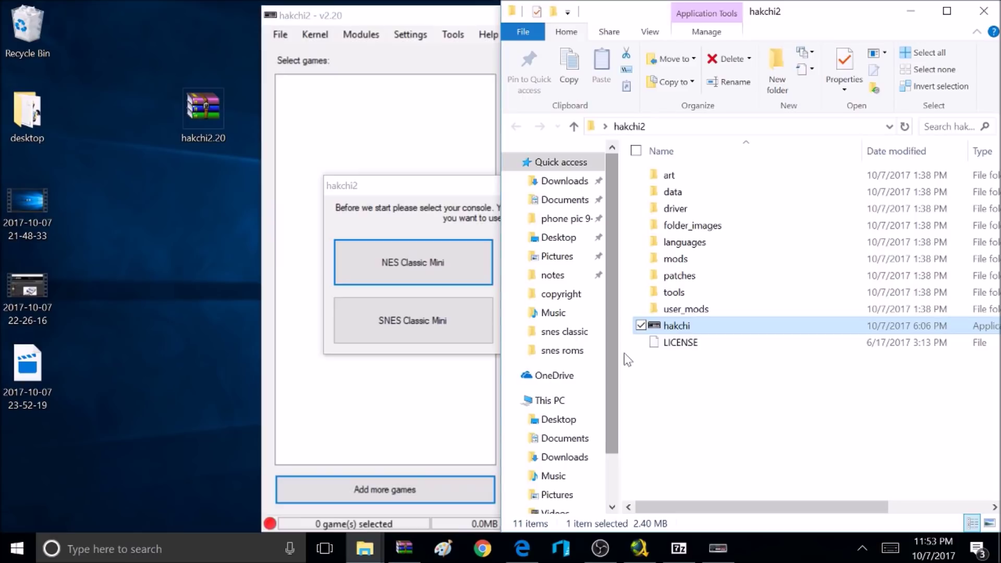
Choose SNES Classic Mini as the console type in hakchi2.
click(415, 14)
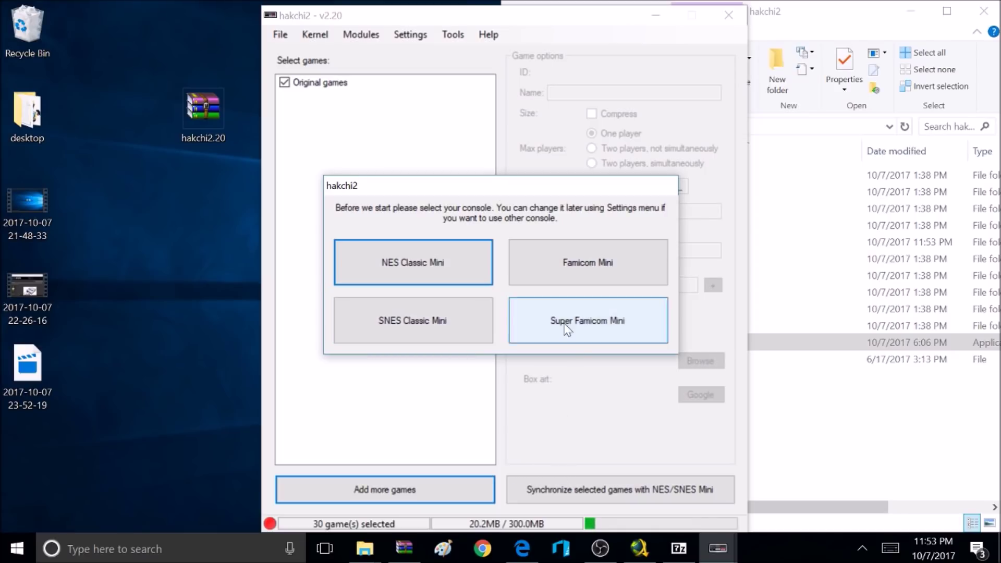
click(491, 329)
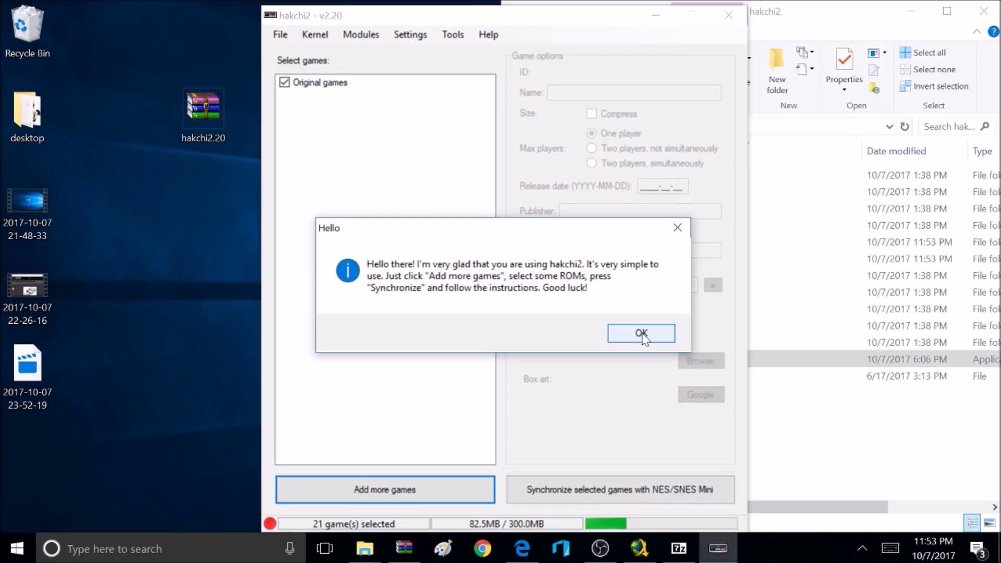
Dismiss the Hello message and look over the Tools and Settings menus.
click(643, 334)
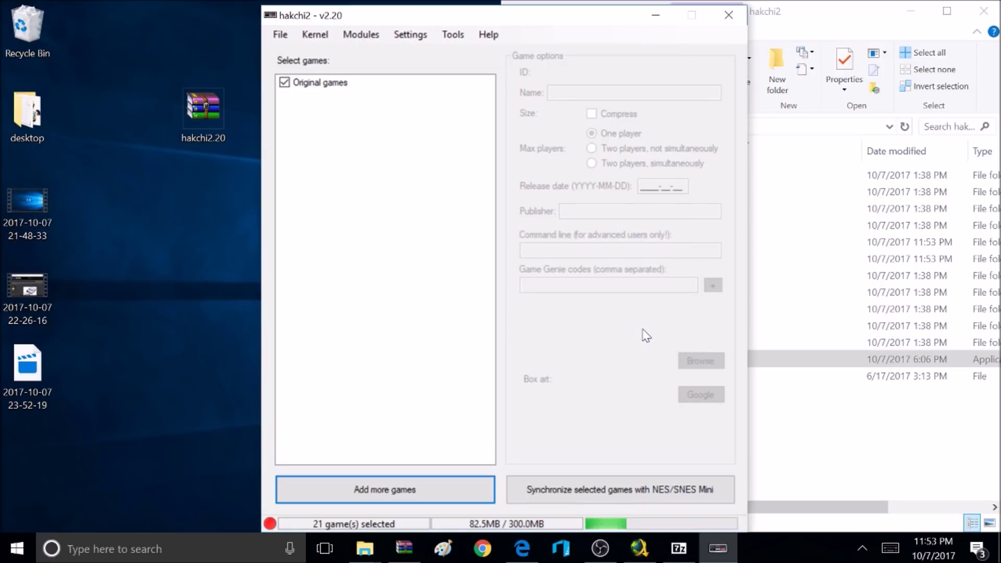
click(453, 35)
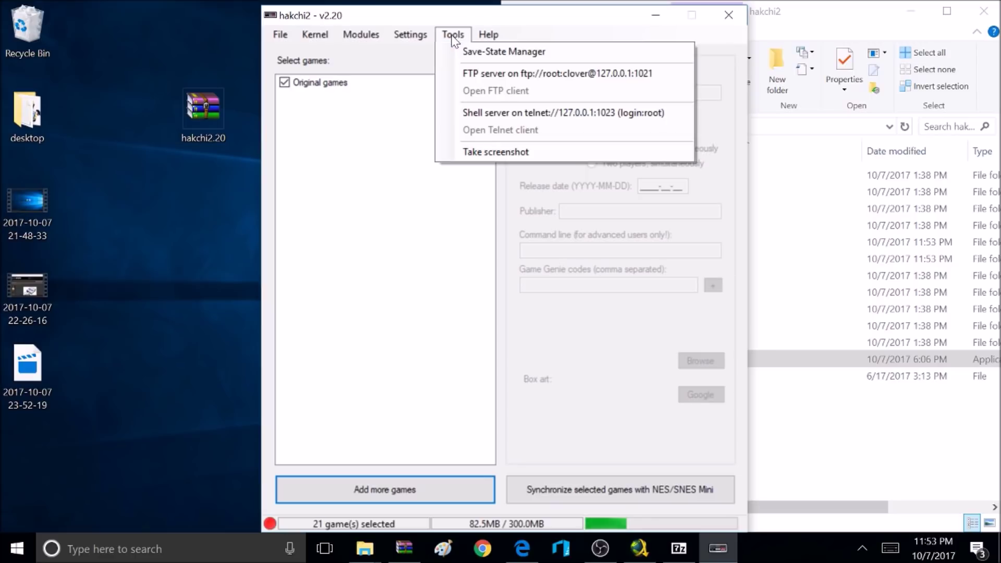
mouse_move(418, 34)
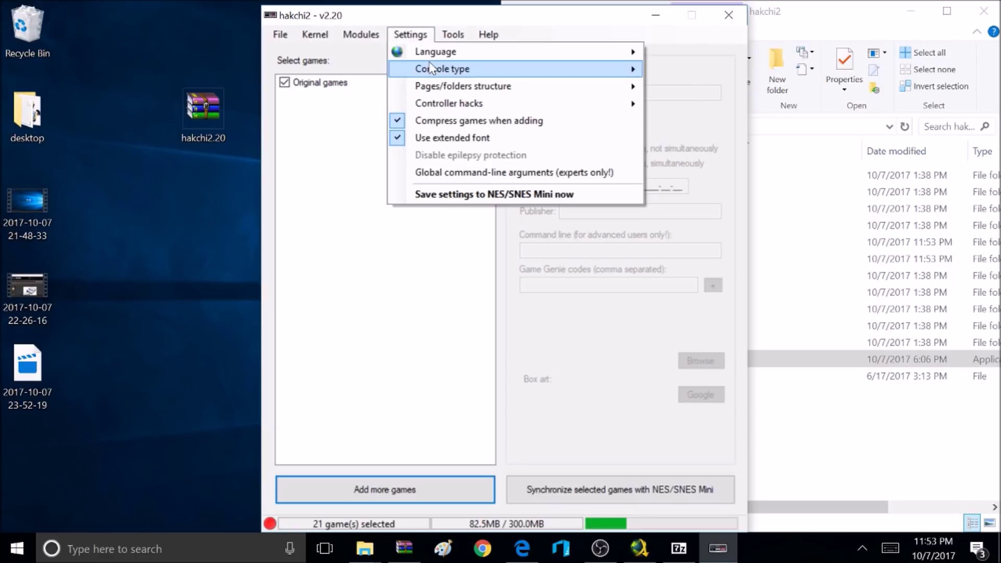
mouse_move(431, 70)
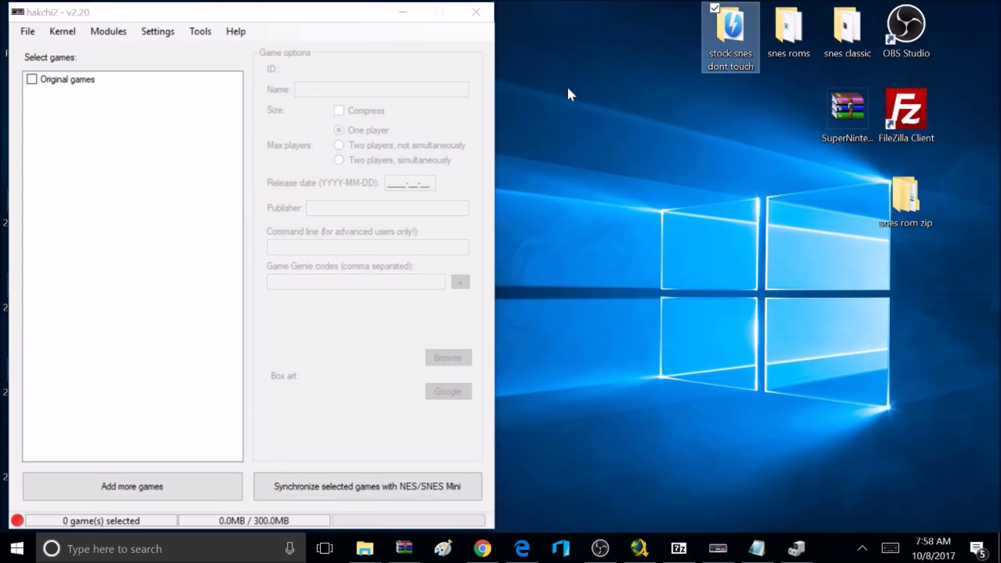
Start a kernel dump via Kernel > Dump kernel and confirm it.
click(59, 37)
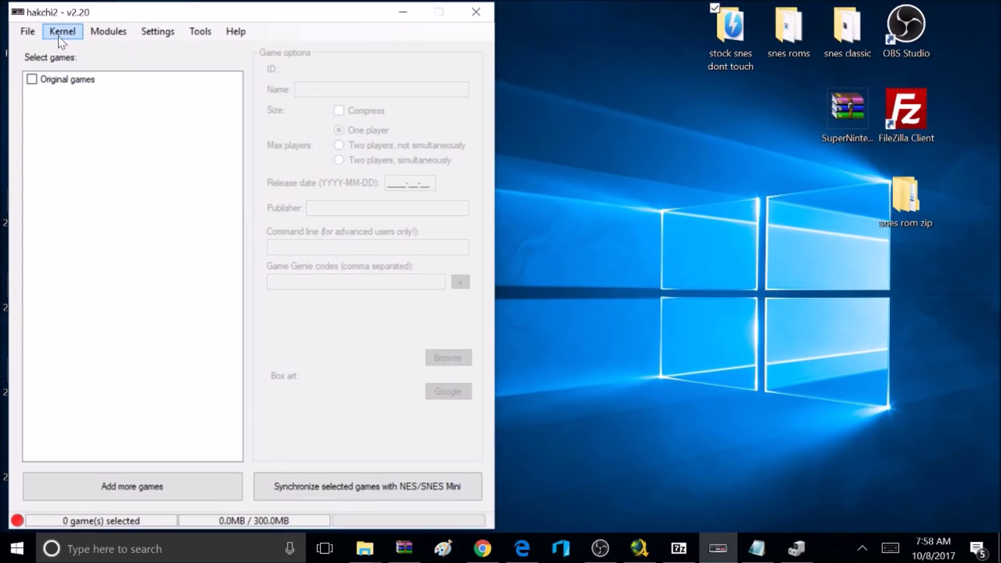
click(61, 41)
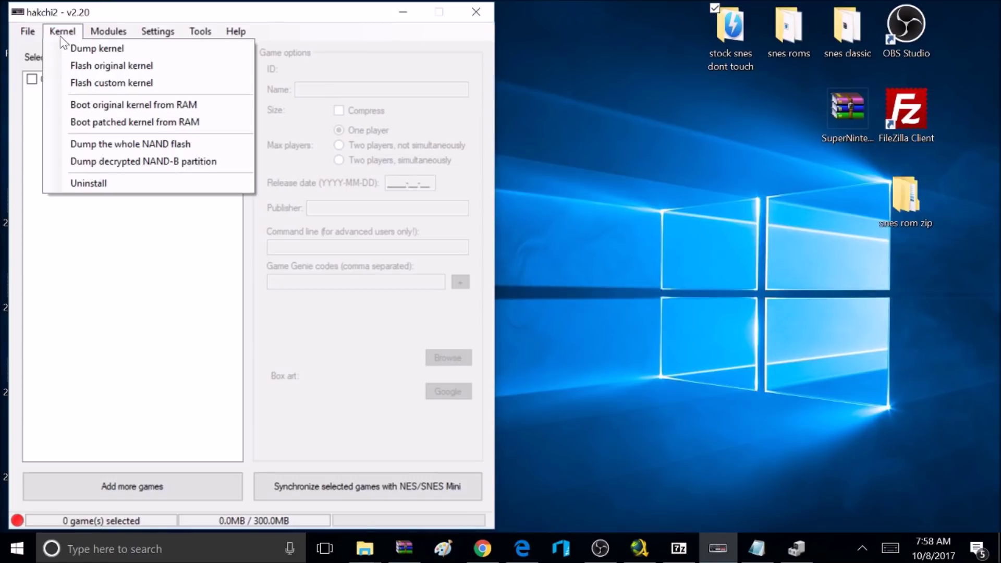
click(82, 49)
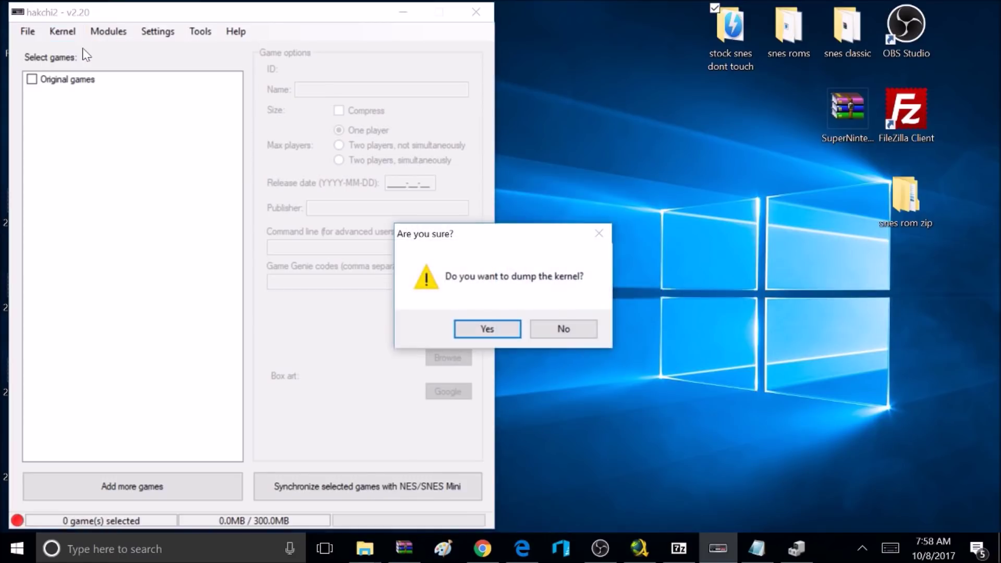
click(488, 329)
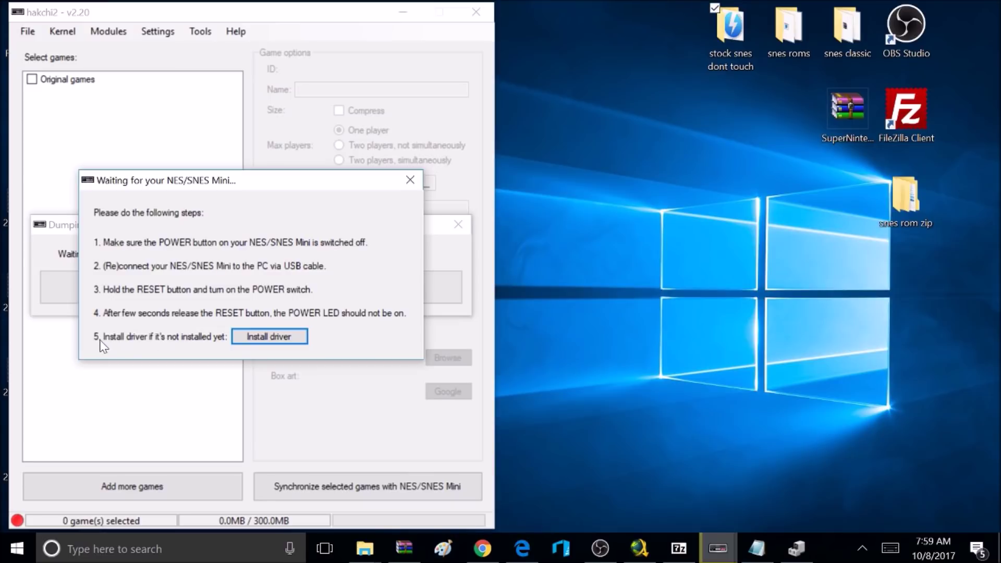
Launch the NES/SNES Mini USB driver installer, then dismiss the canceled-operation error.
click(296, 339)
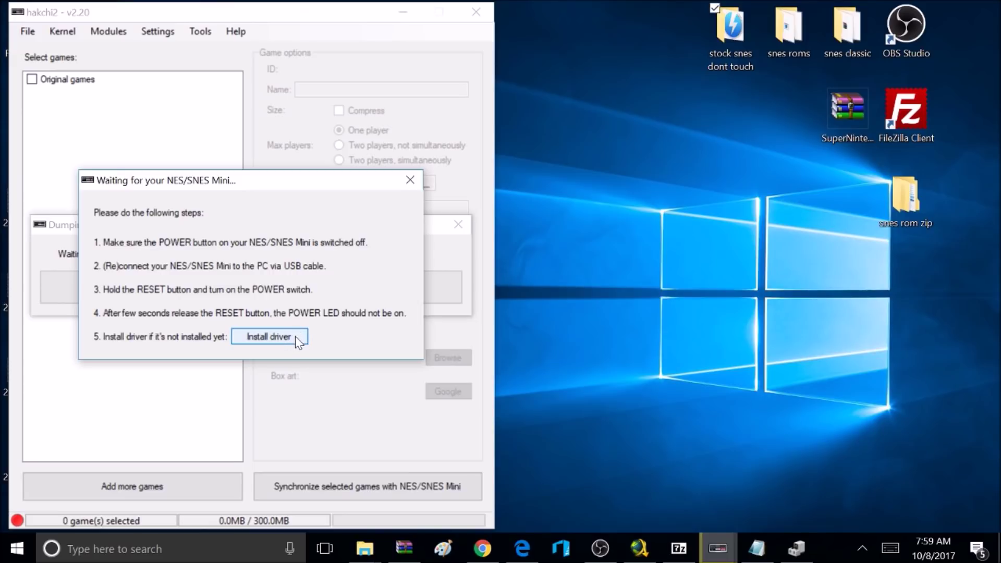
click(299, 339)
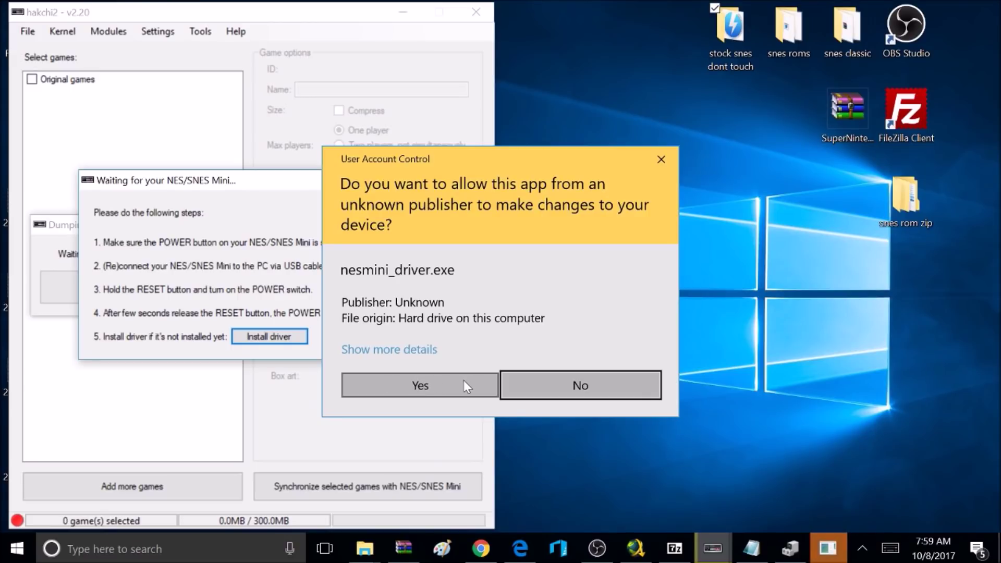
click(524, 381)
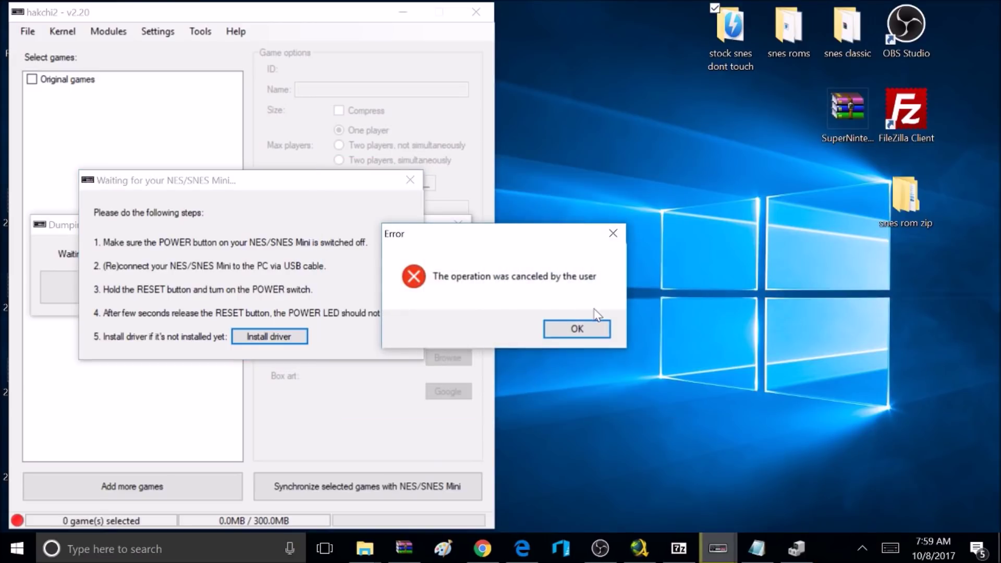
click(586, 328)
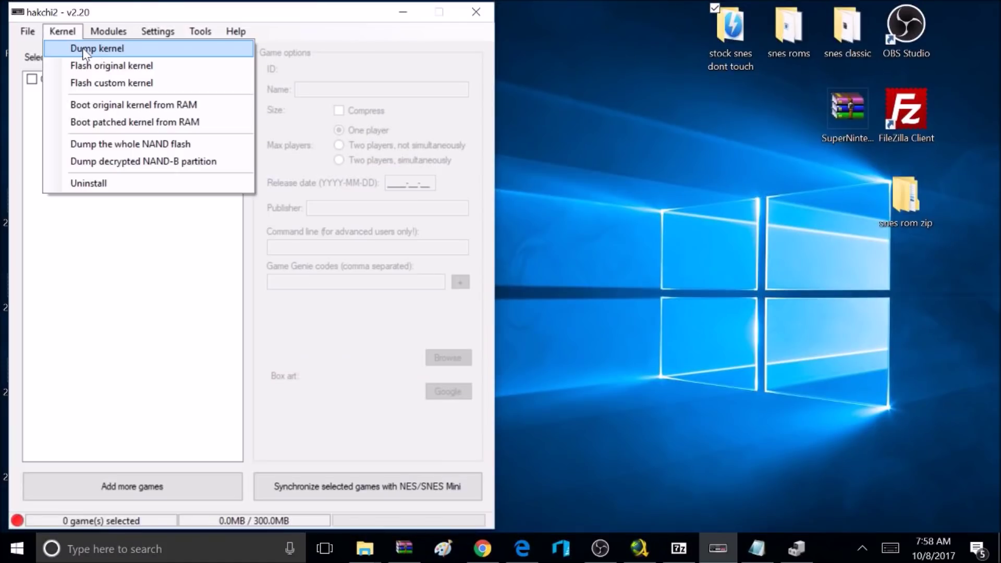
Dump the SNES Mini's original kernel to the hakchi2 dump folder, confirming with Yes.
click(83, 52)
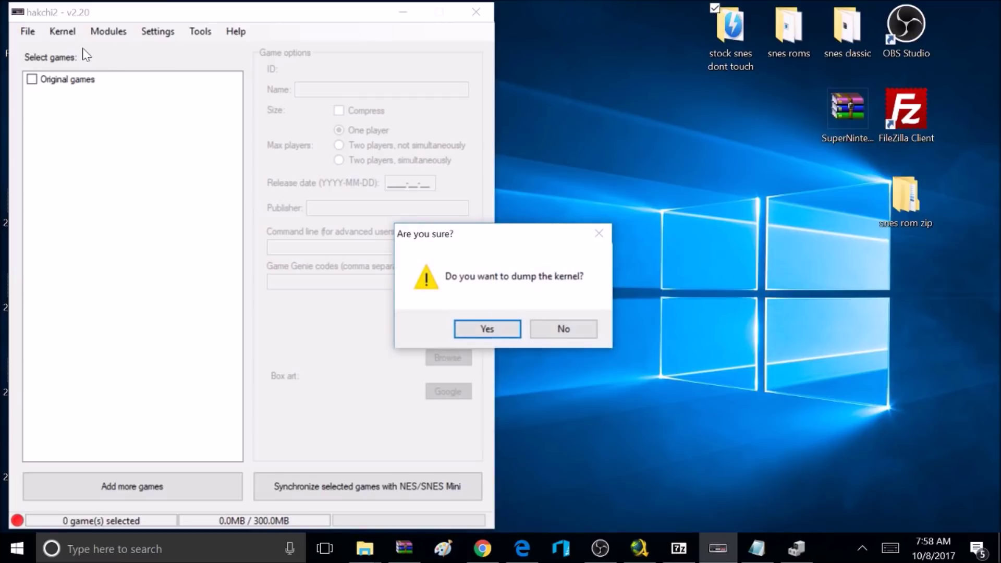
click(487, 329)
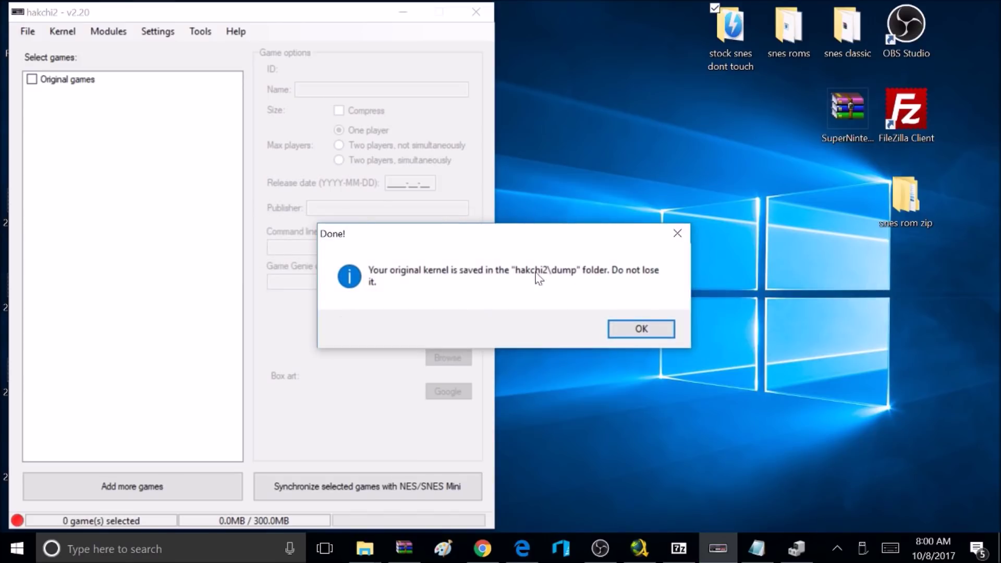
Dismiss the kernel-saved message and check the kernel_snes file in hakchi2's dump folder.
click(622, 329)
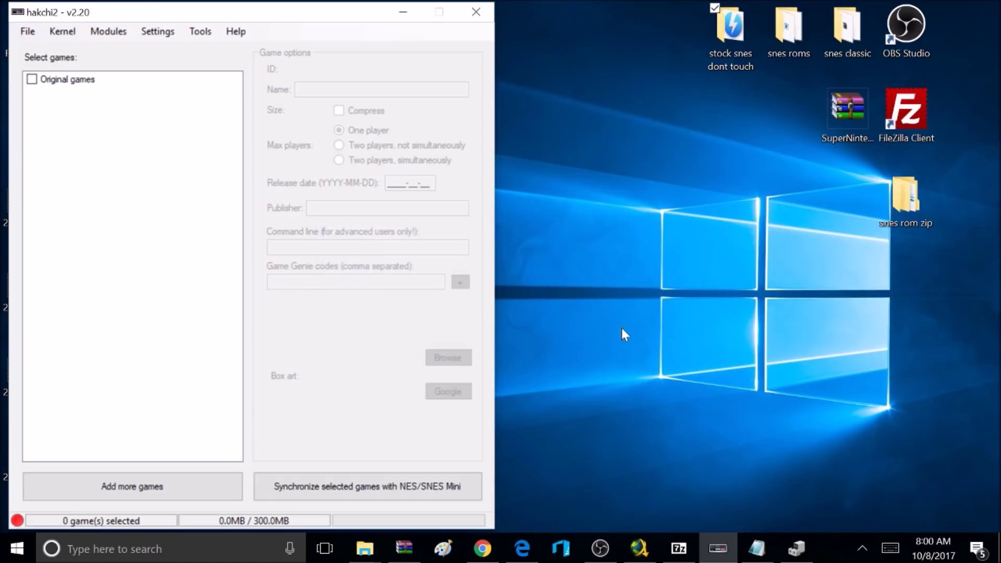
click(367, 552)
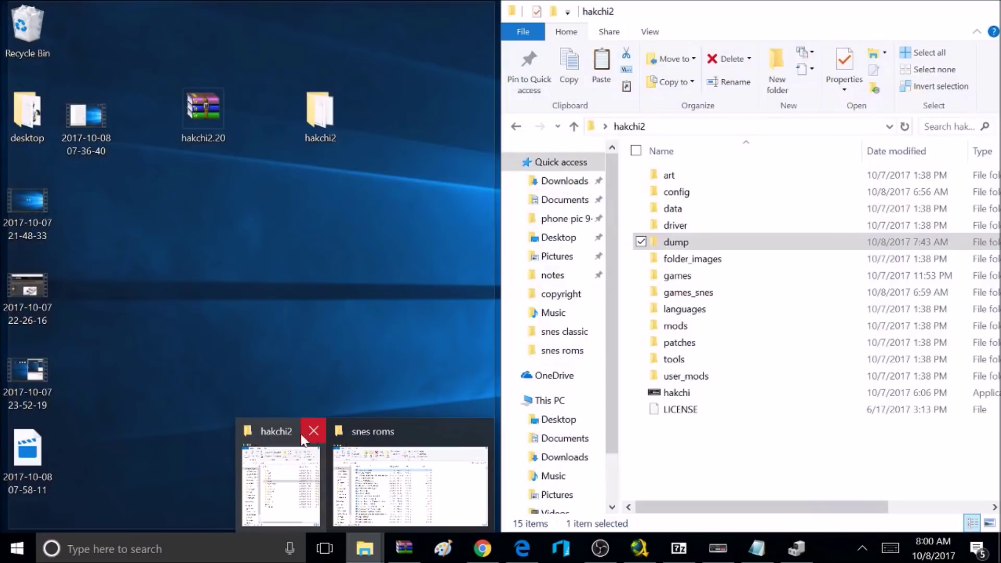
click(281, 443)
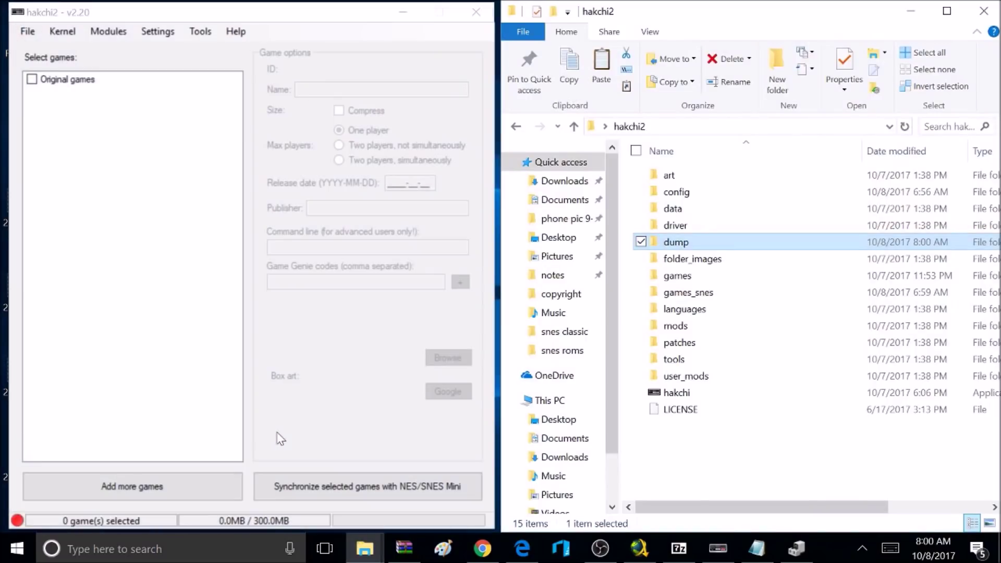
double_click(674, 244)
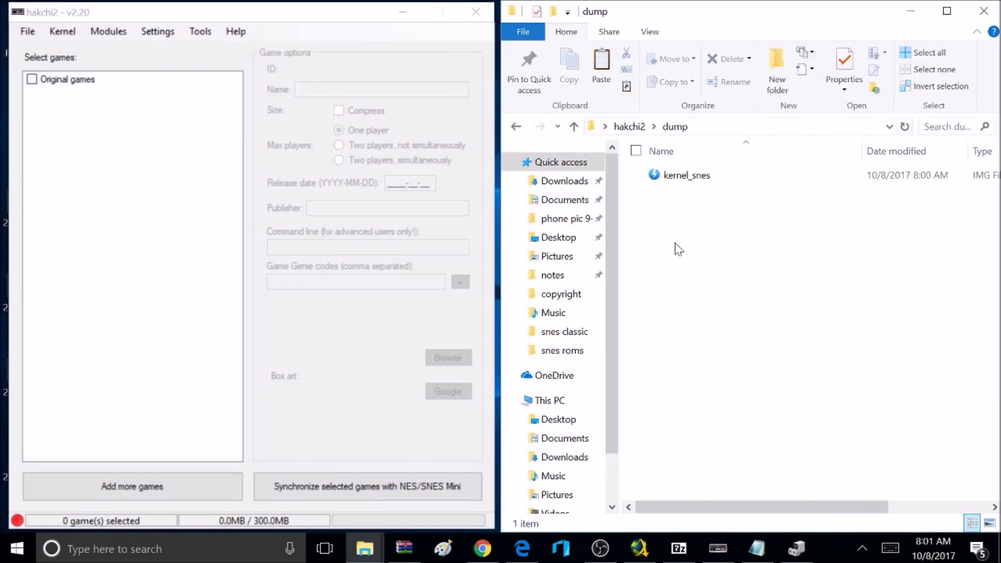
click(691, 180)
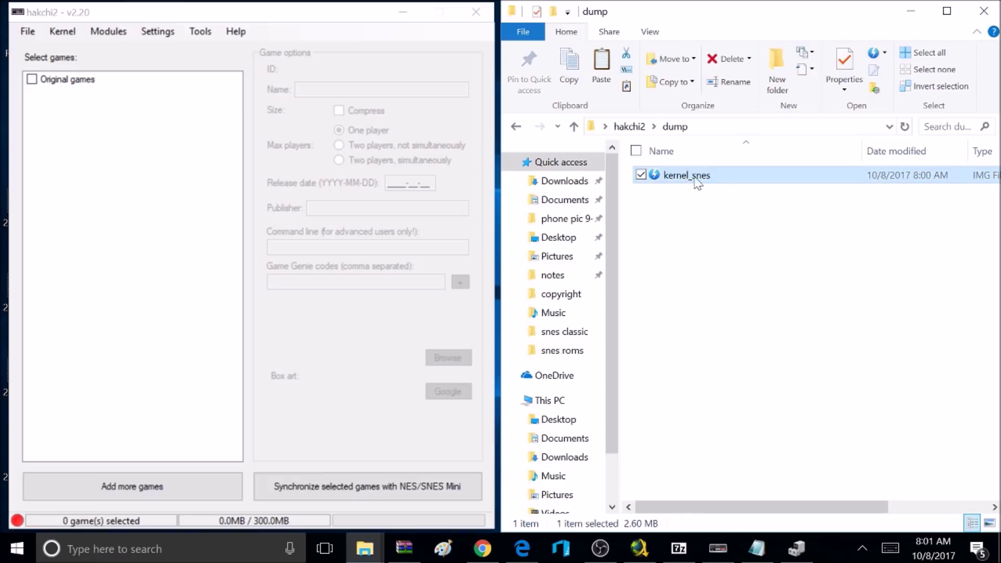
click(574, 127)
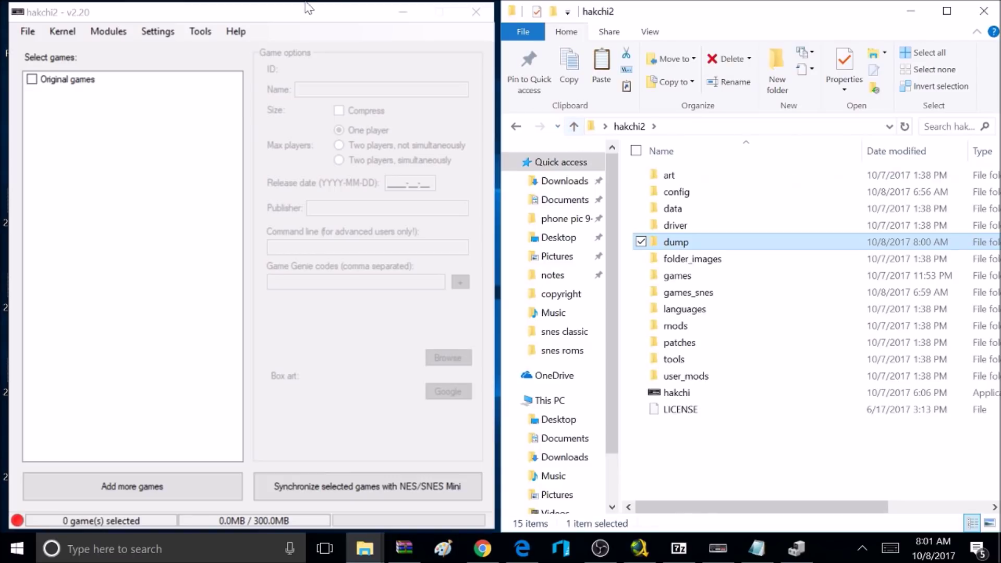
Open the 'stock snes dont touch' desktop folder to compare it with the backup.
click(918, 16)
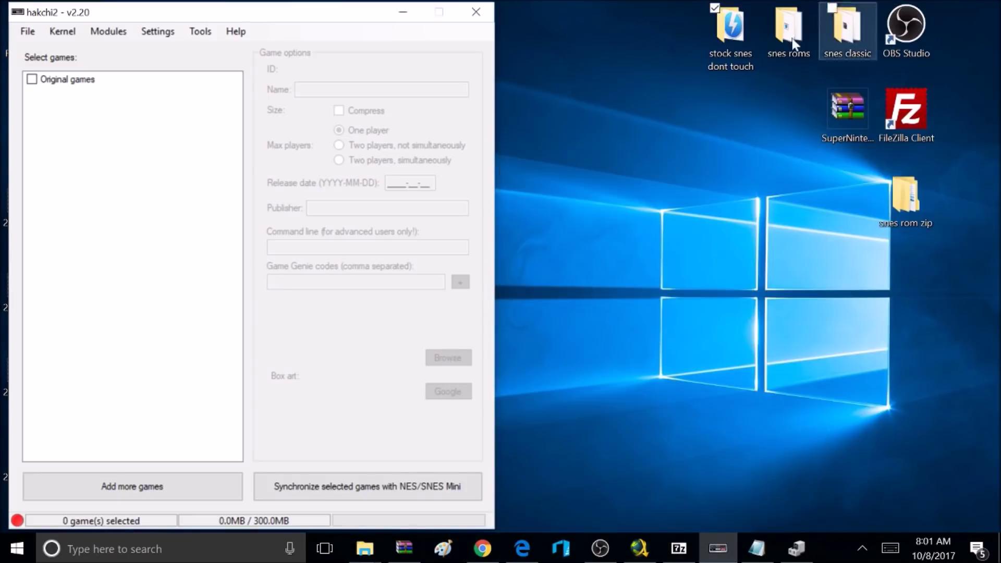
double_click(726, 58)
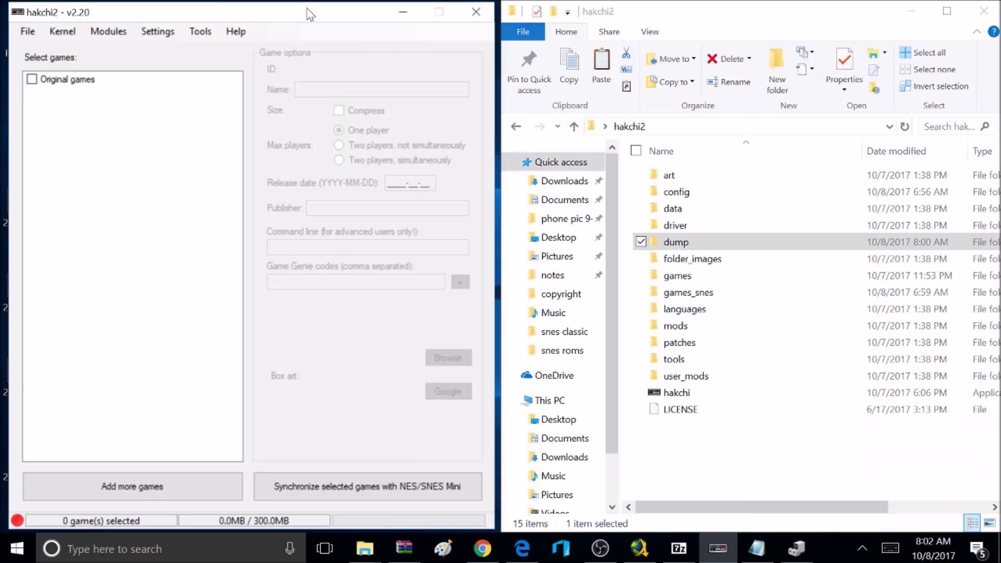
click(62, 31)
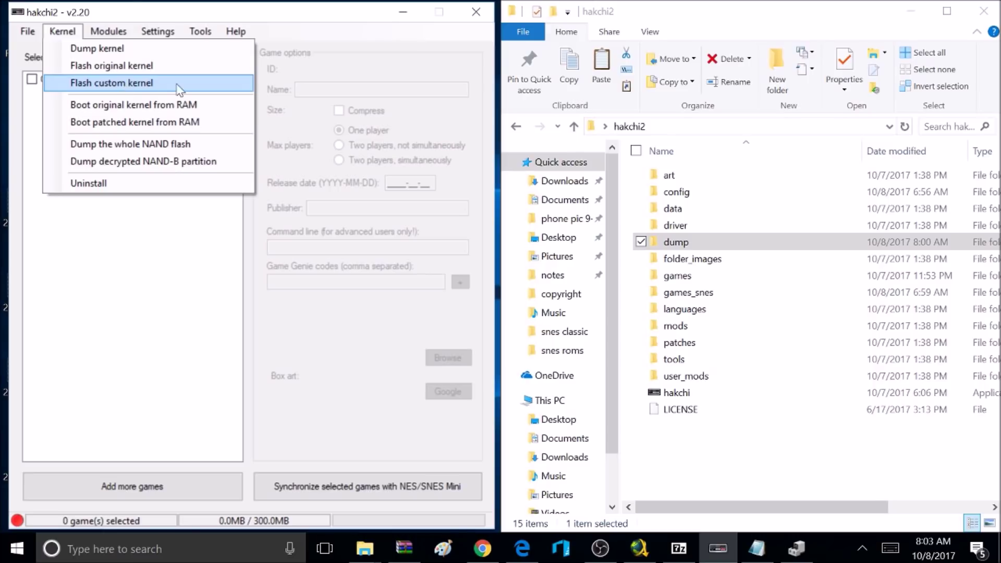
Flash the custom kernel to the SNES Mini and dismiss the Done message.
click(121, 84)
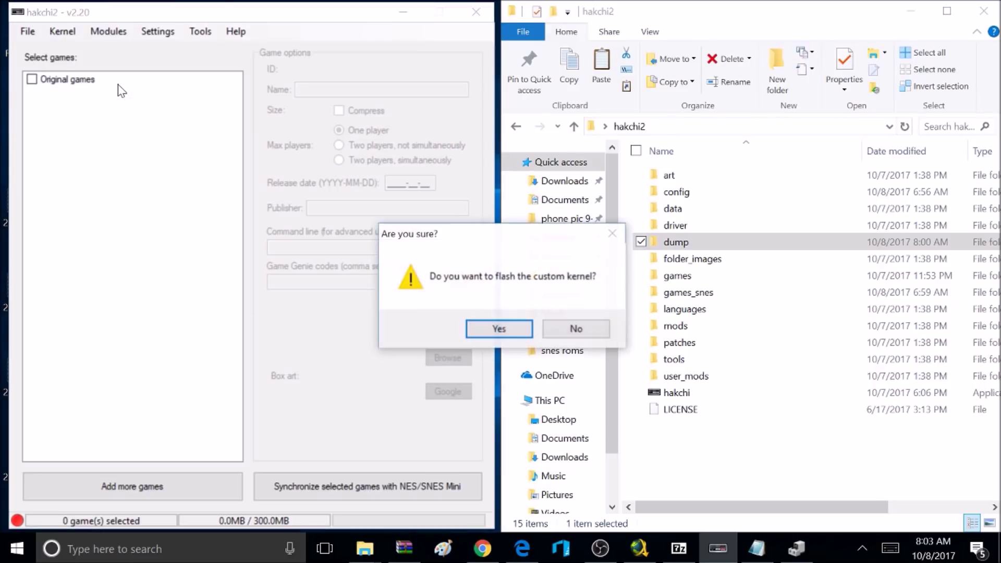
click(490, 327)
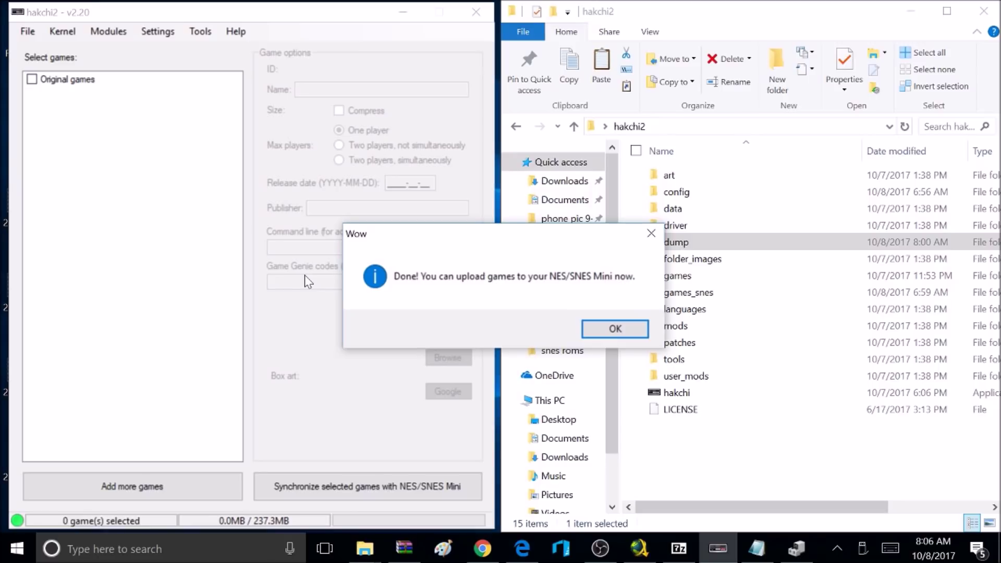
click(611, 329)
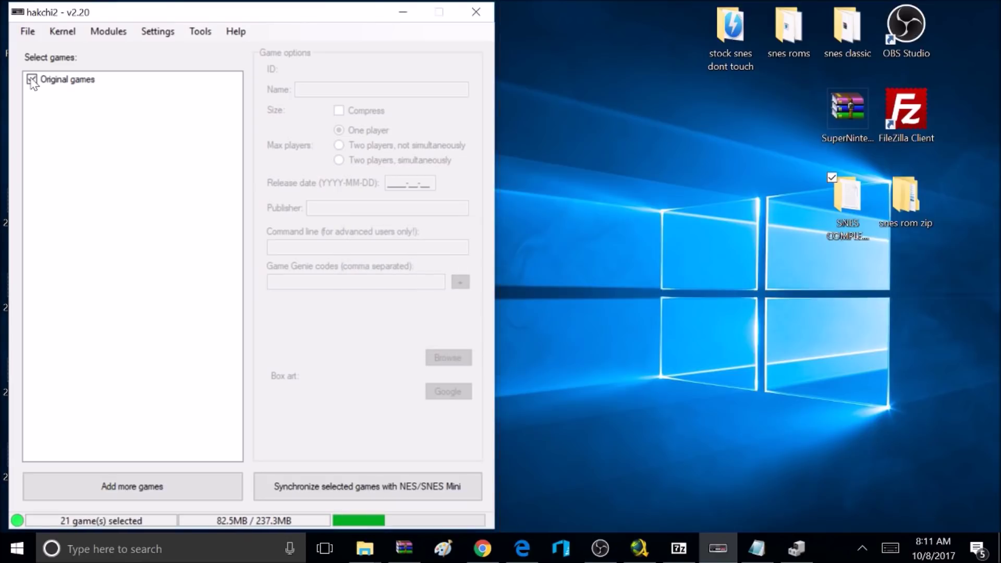
Uncheck Original games and open the SNES COMPLETE (U) [!] ROMSET desktop folder.
click(32, 80)
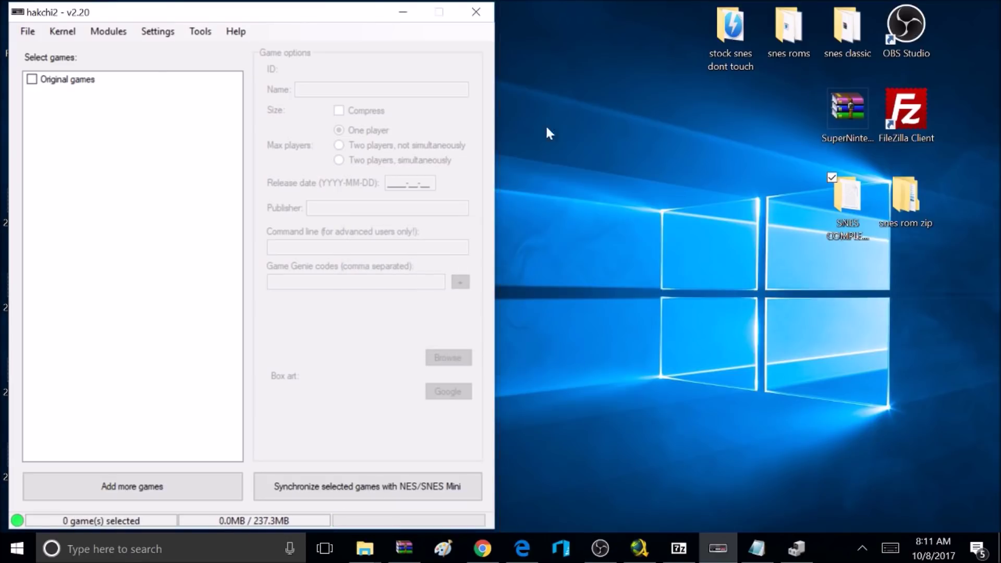
double_click(833, 200)
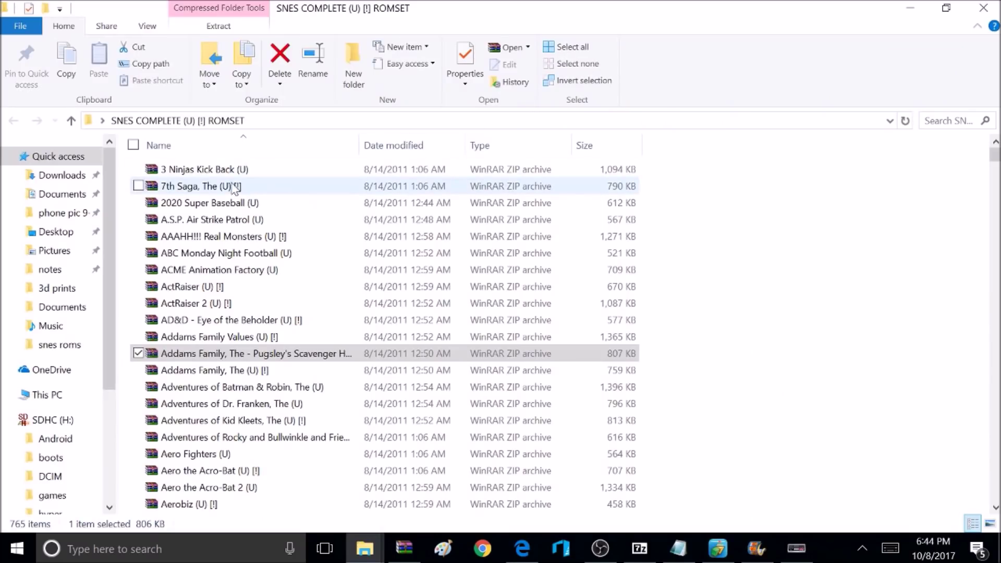
Inspect the Adventures of Batman & Robin zip in WinRAR, then return to the ROMSET listing.
drag(147, 172, 184, 288)
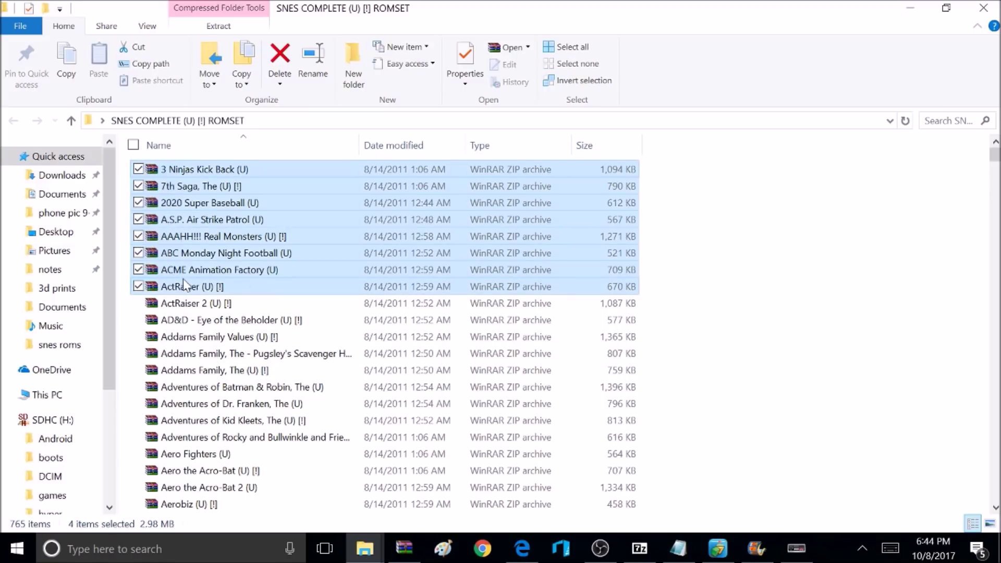
double_click(207, 388)
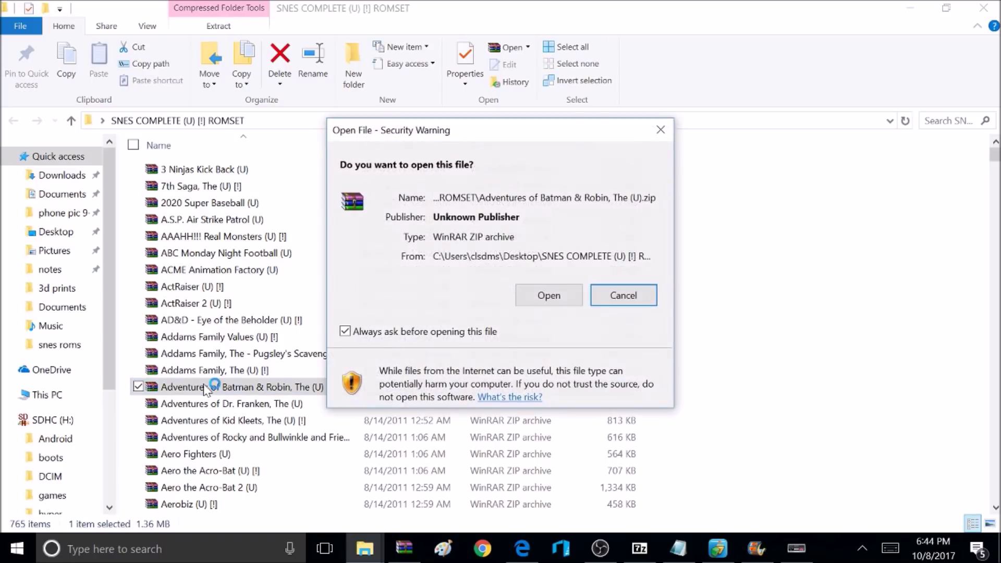
click(569, 300)
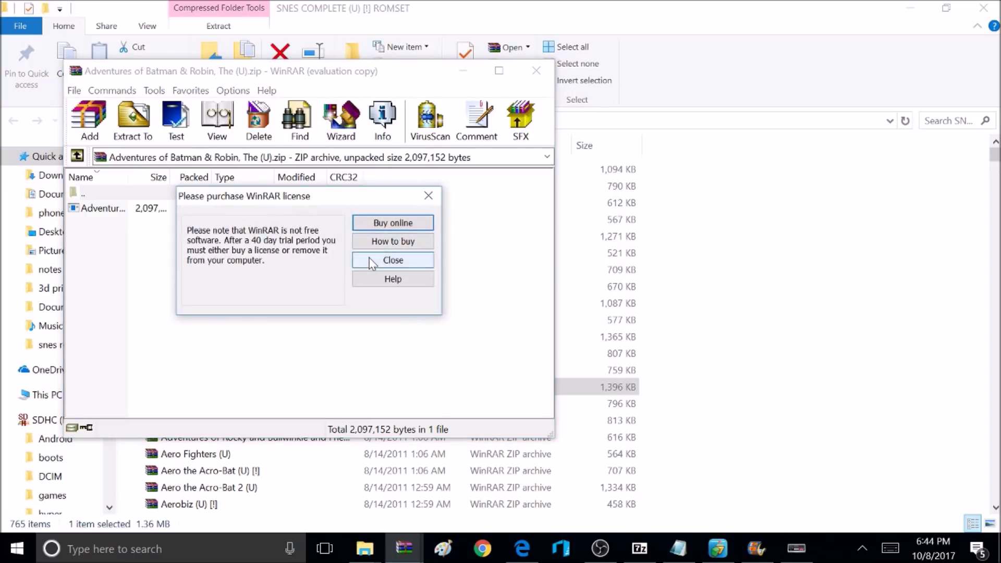
click(371, 261)
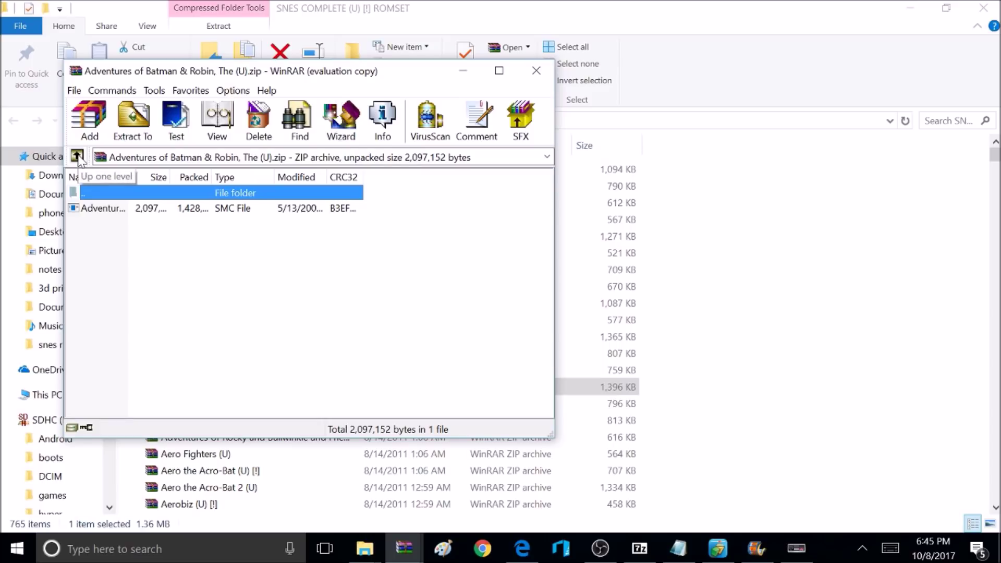
click(77, 156)
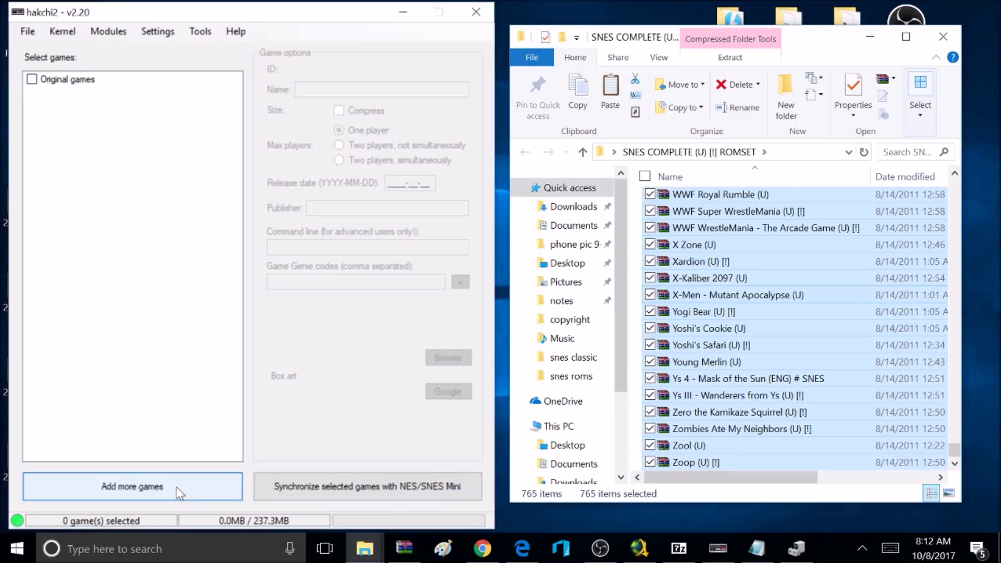
Load every ROM from the Desktop SNES COMPLETE folder through Add more games, giving 762 games.
click(177, 493)
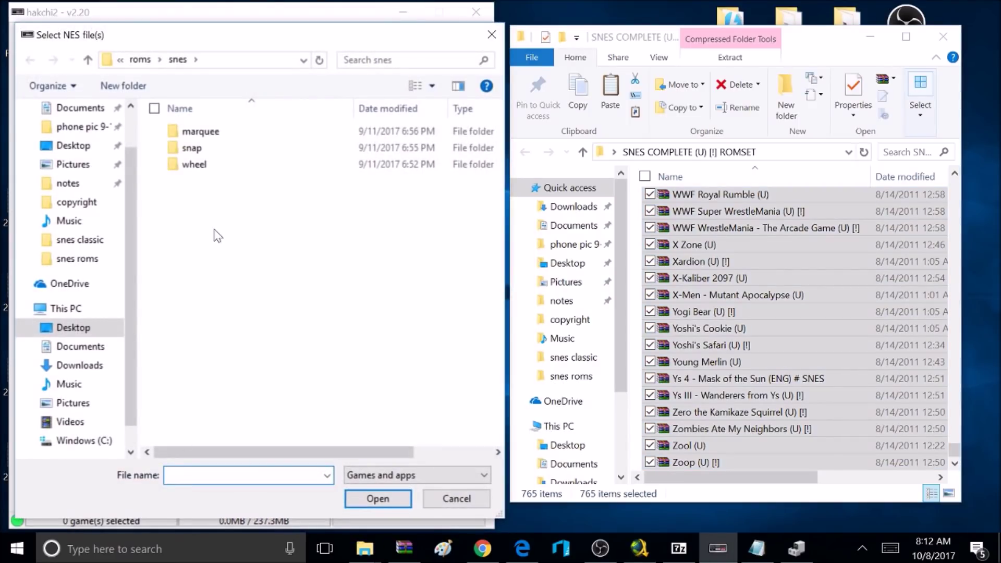
click(73, 328)
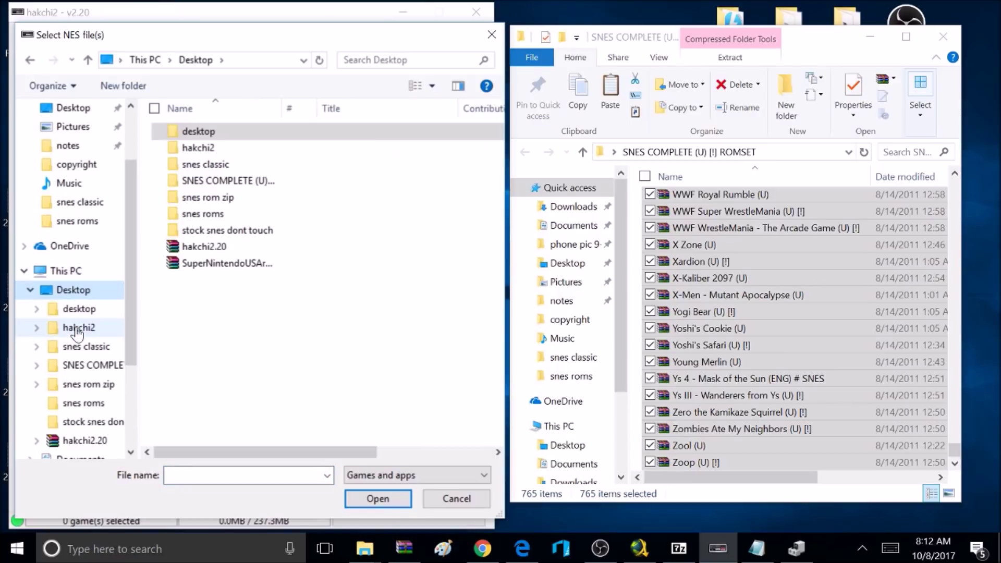
double_click(219, 182)
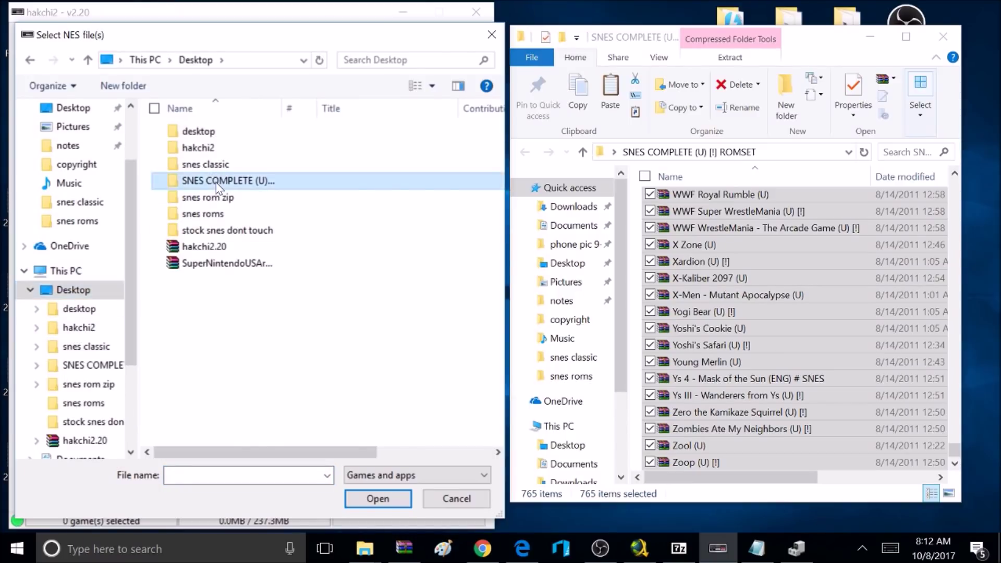
drag(157, 131, 156, 456)
drag(349, 456, 372, 456)
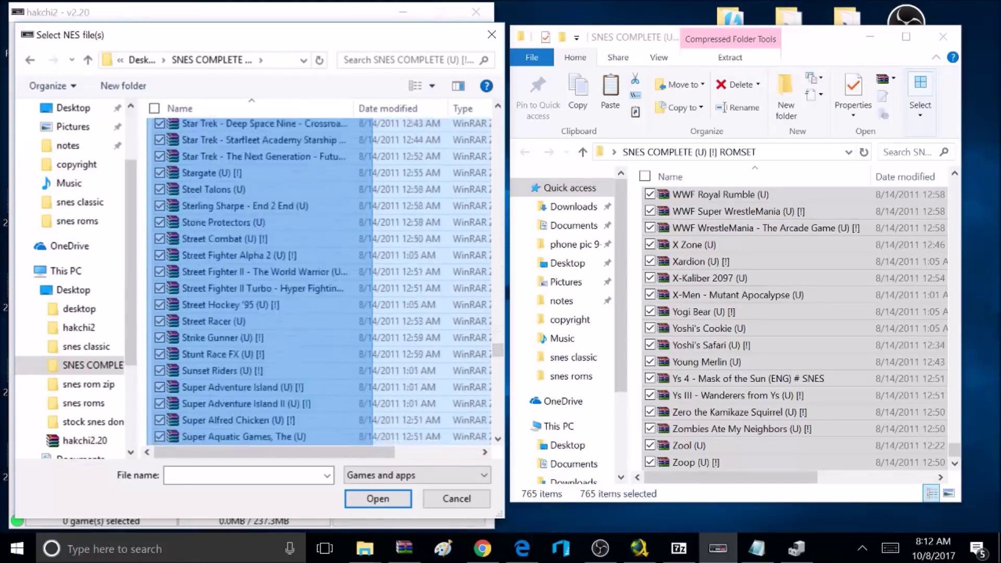
drag(373, 459, 403, 475)
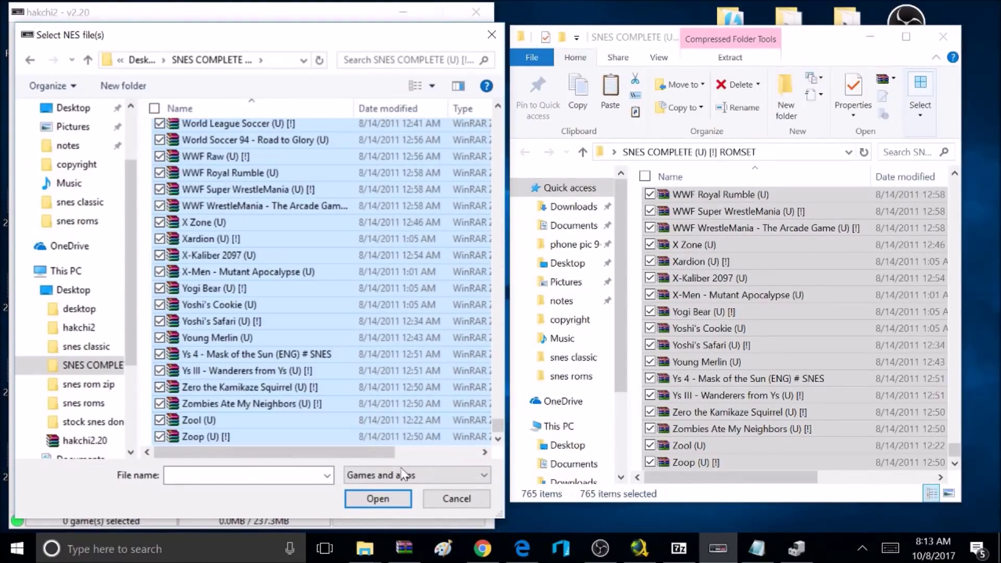
click(390, 499)
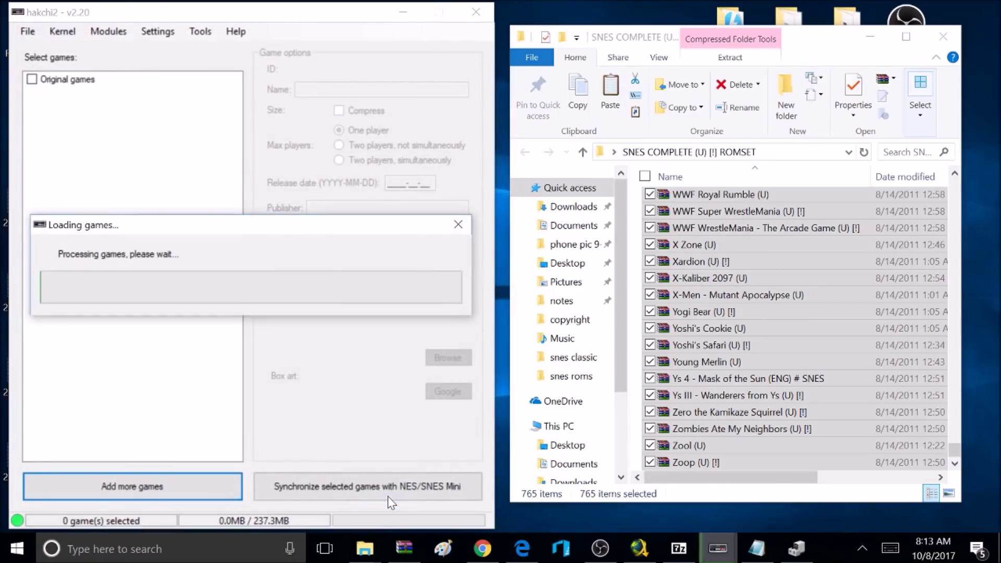
click(853, 88)
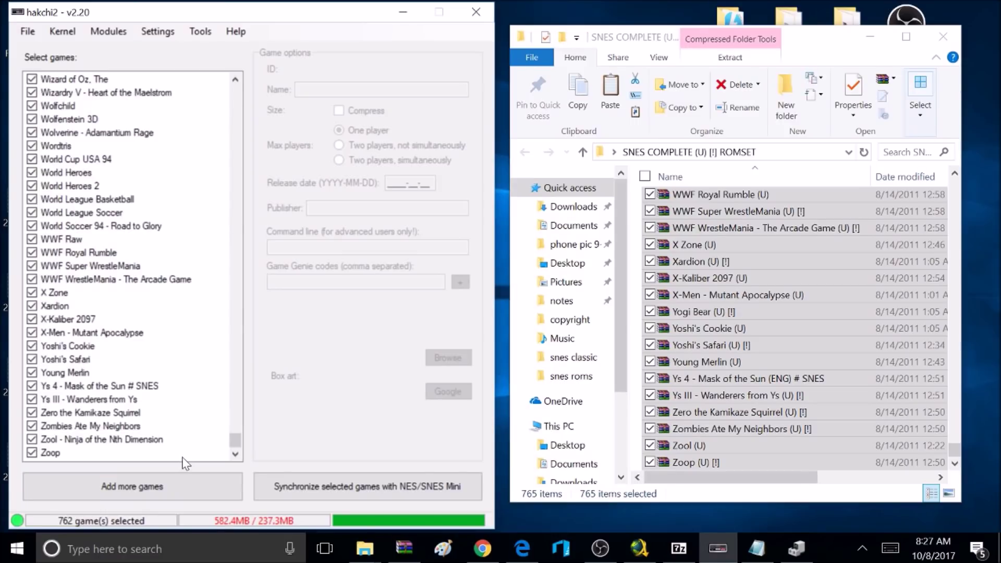
Download box art for all the added games and dismiss the completion message.
drag(186, 455, 31, 98)
right_click(75, 93)
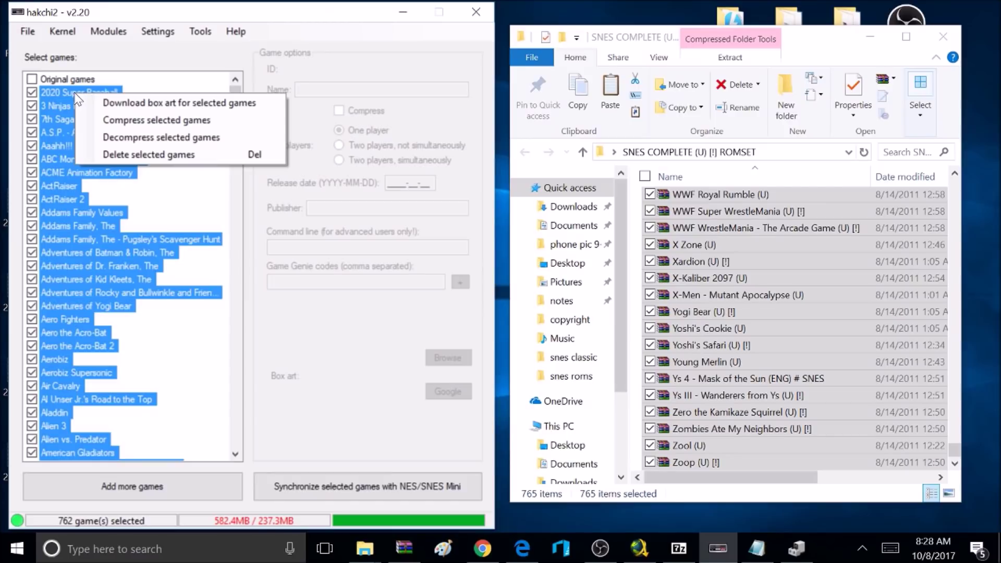
right_click(85, 148)
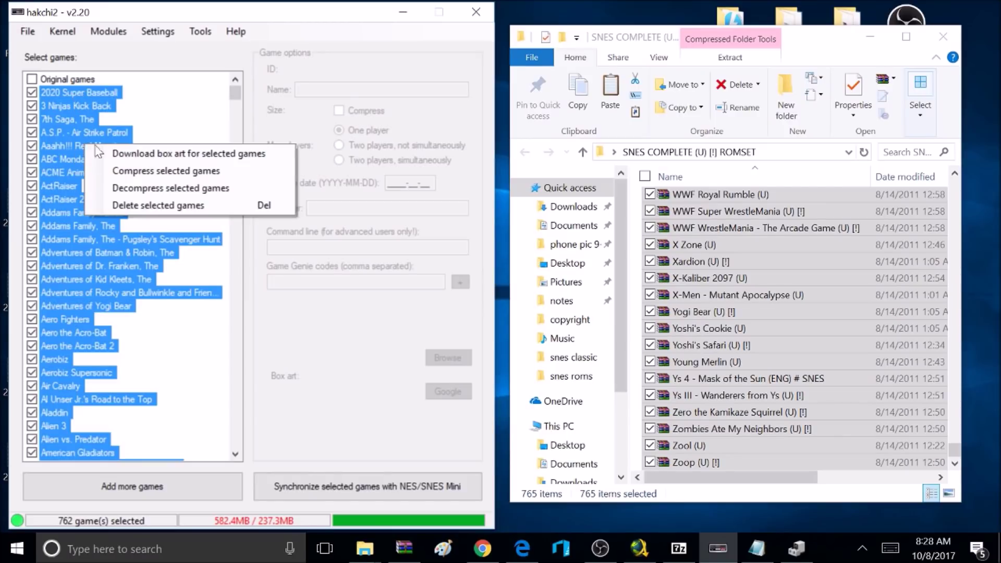
click(140, 156)
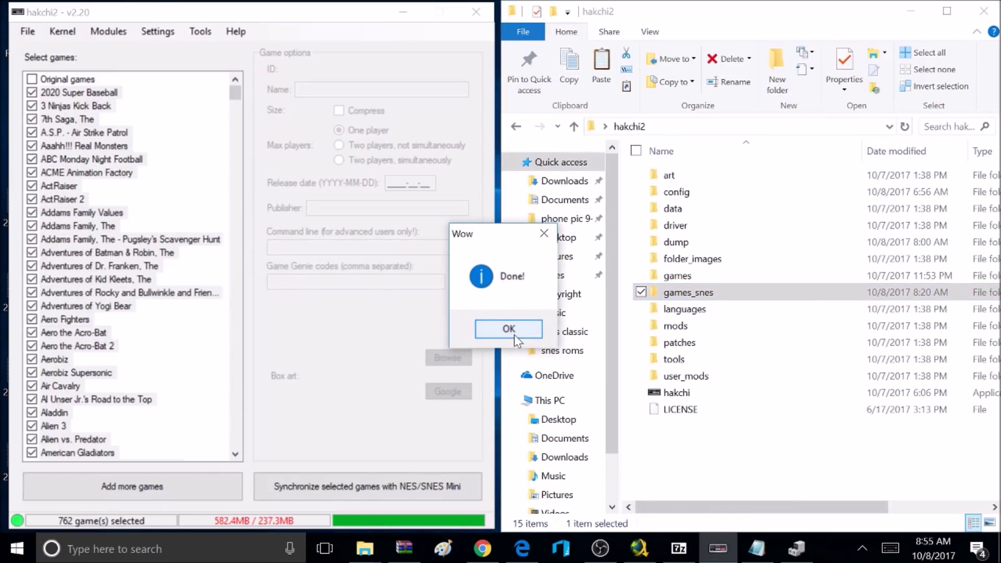
click(514, 334)
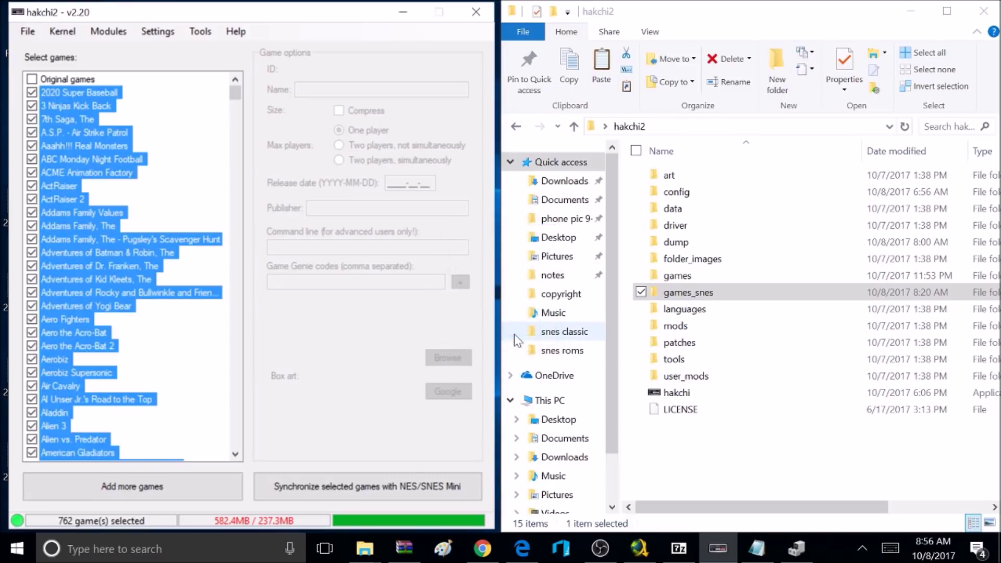
Check box art for American Gladiators, Alien vs. Predator, Alien 3, Al Unser Jr. and Aerobiz.
click(55, 448)
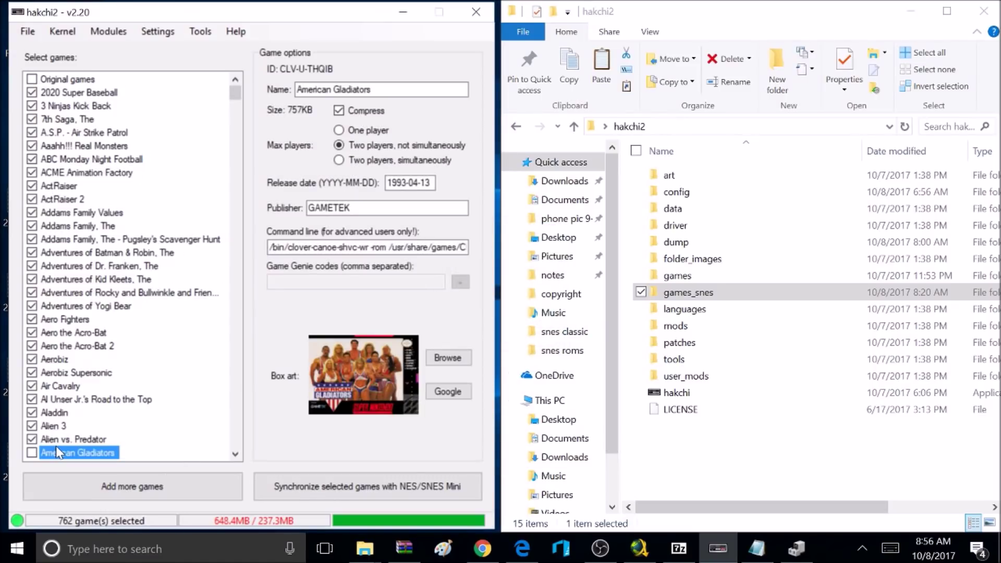
click(32, 452)
click(55, 440)
click(54, 425)
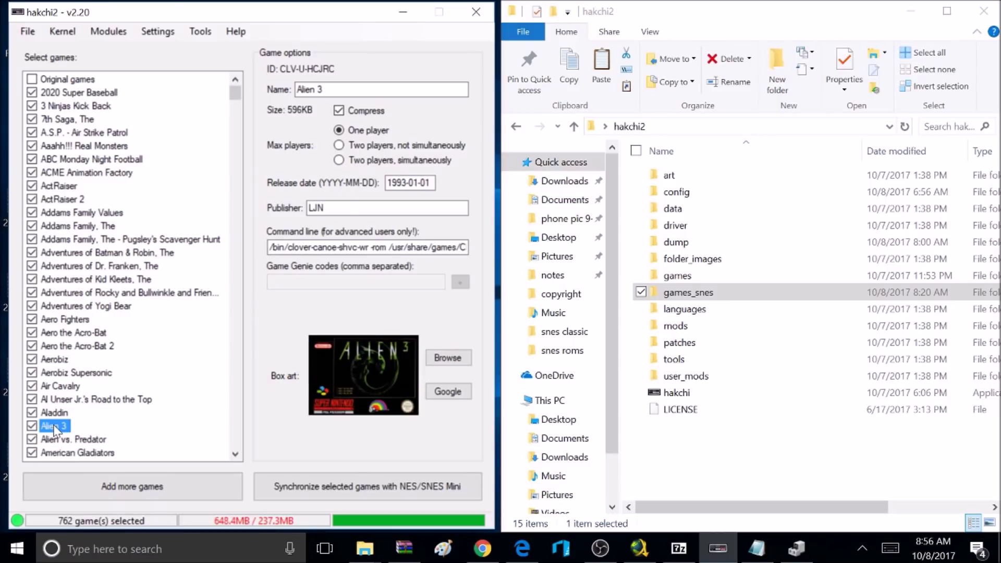
click(66, 403)
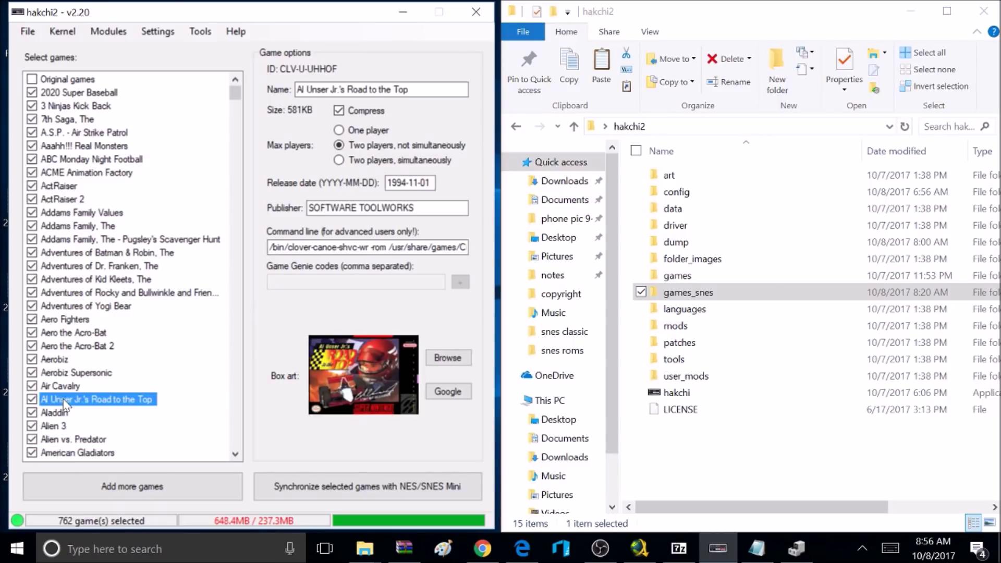
click(61, 359)
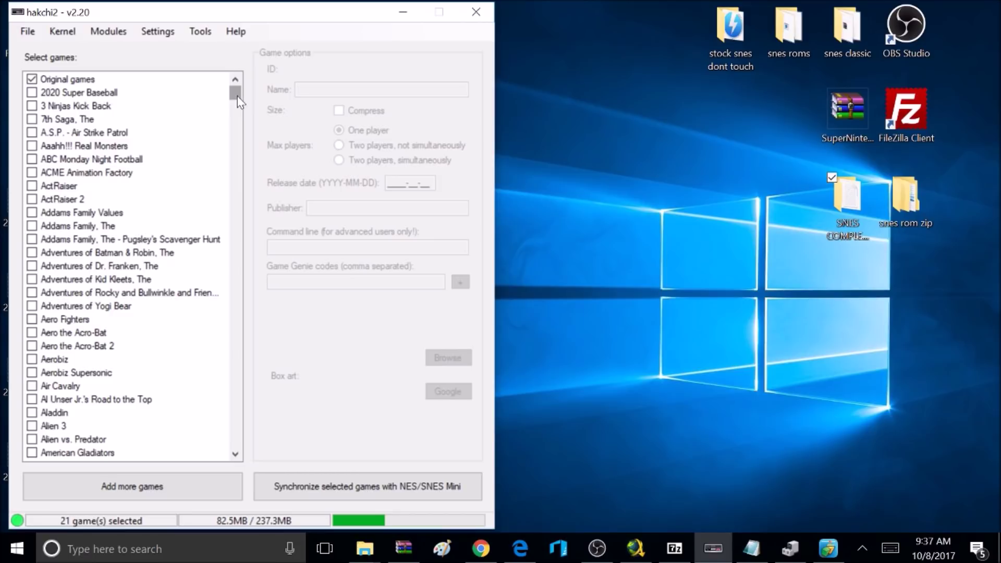
Tick games from Wolfenstein 3D to Zoop, leaving Star Ocean # SNES unchecked, for 214 games at 236.9MB.
drag(238, 102, 255, 453)
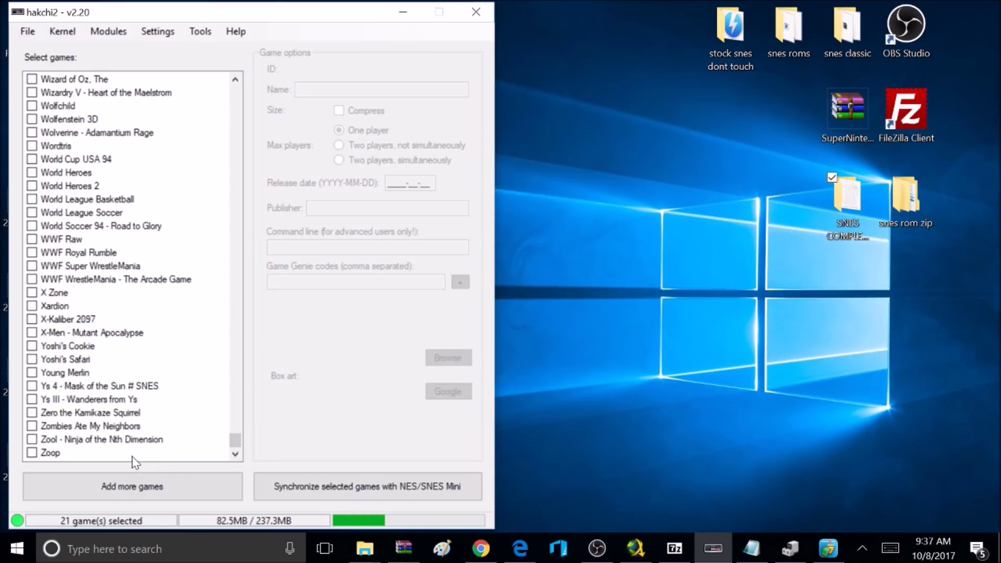
drag(131, 457, 30, 159)
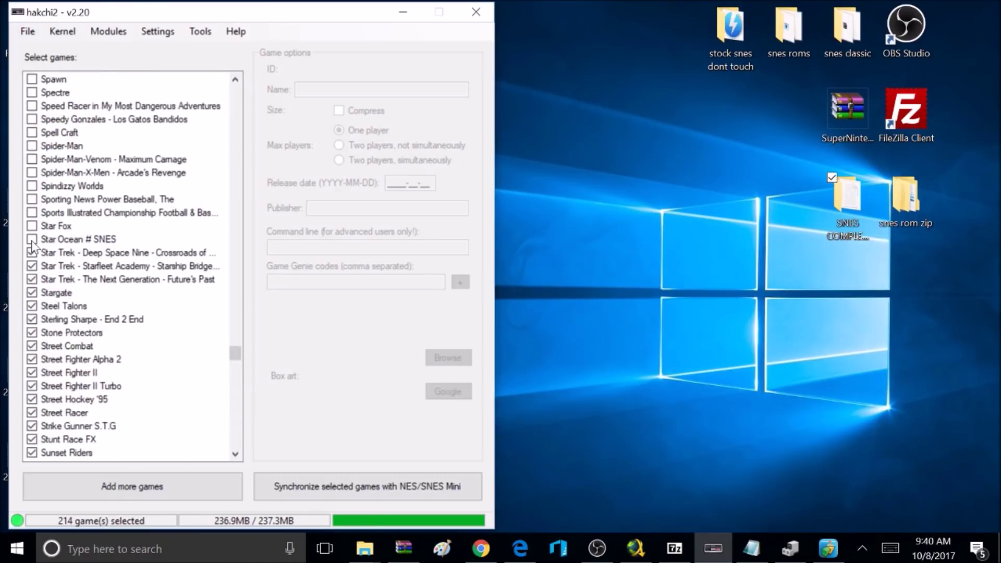
click(33, 240)
click(30, 238)
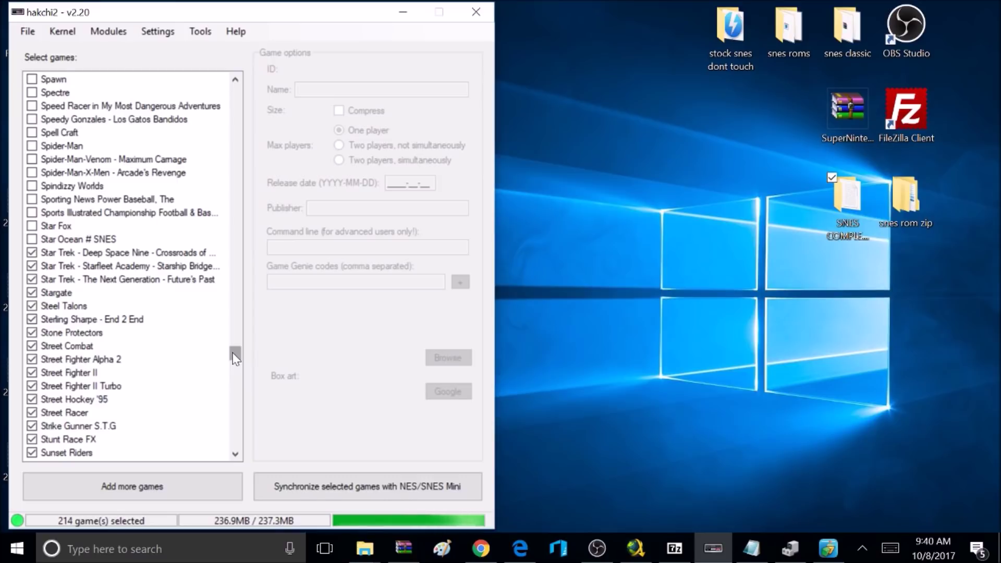
drag(236, 353, 235, 86)
Choose a folder-grouping option under Settings > Pages/folders structure.
click(156, 34)
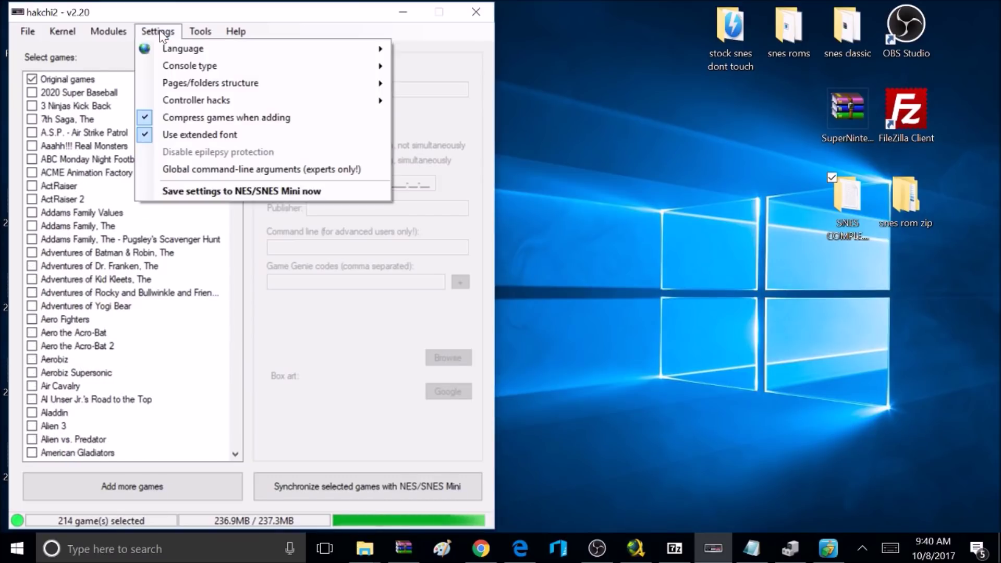
mouse_move(227, 86)
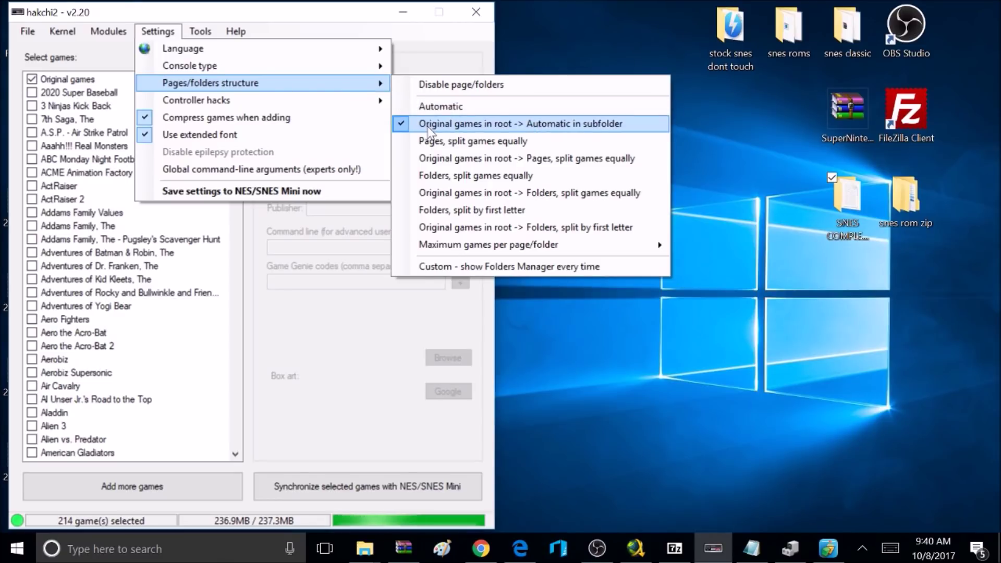
click(453, 265)
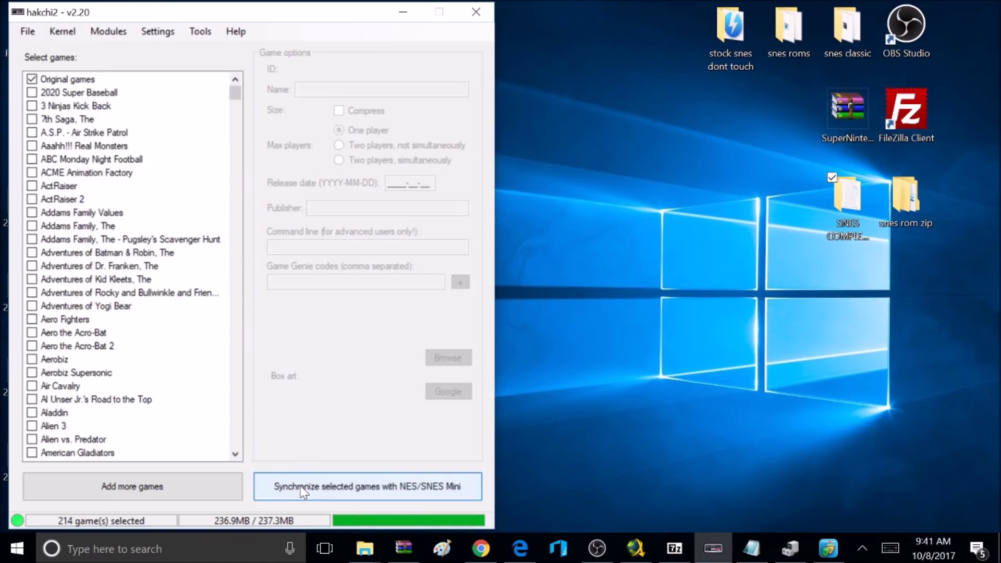
Synchronize the 214 selected games to the SNES Classic Mini and dismiss the completion message.
click(298, 495)
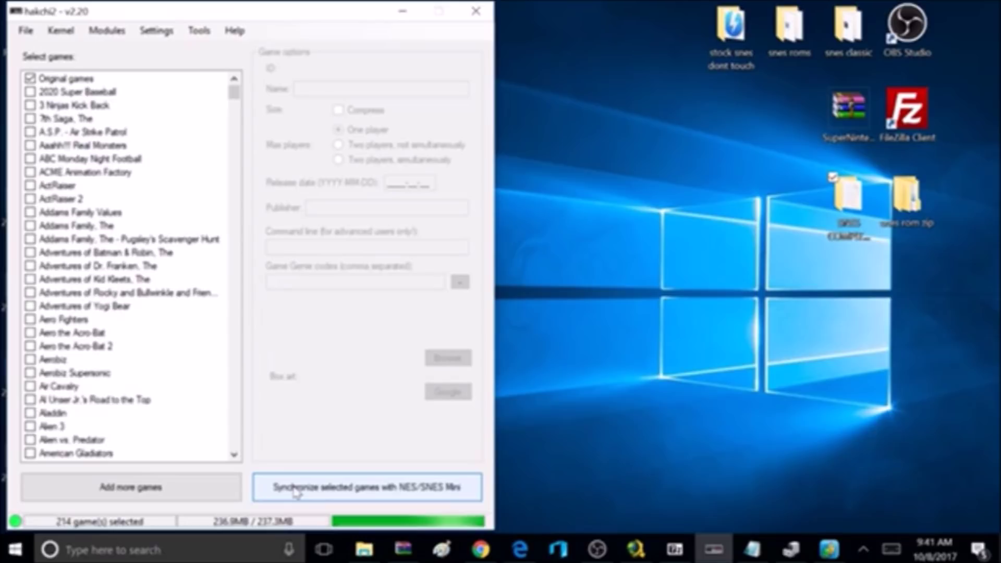
click(295, 490)
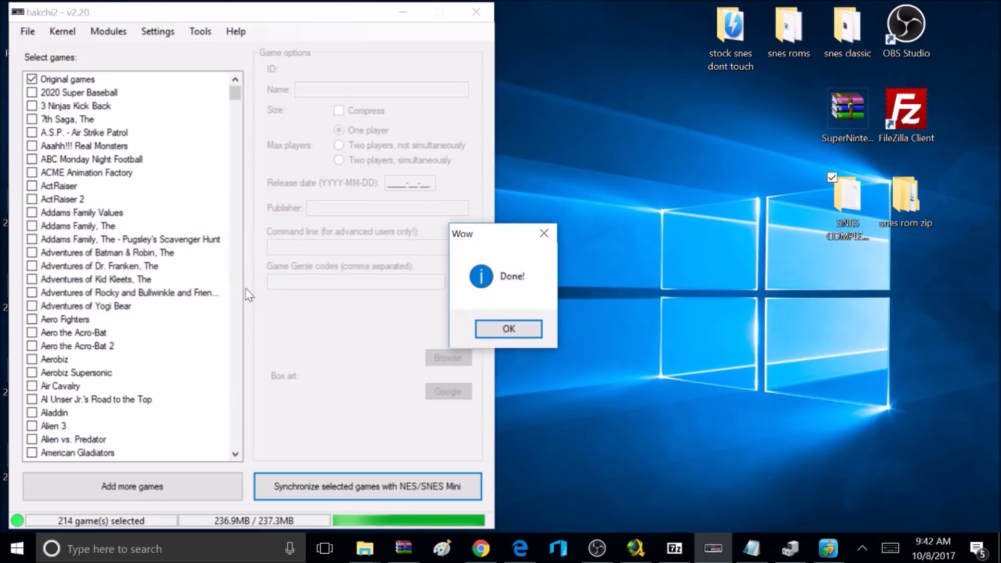
click(510, 330)
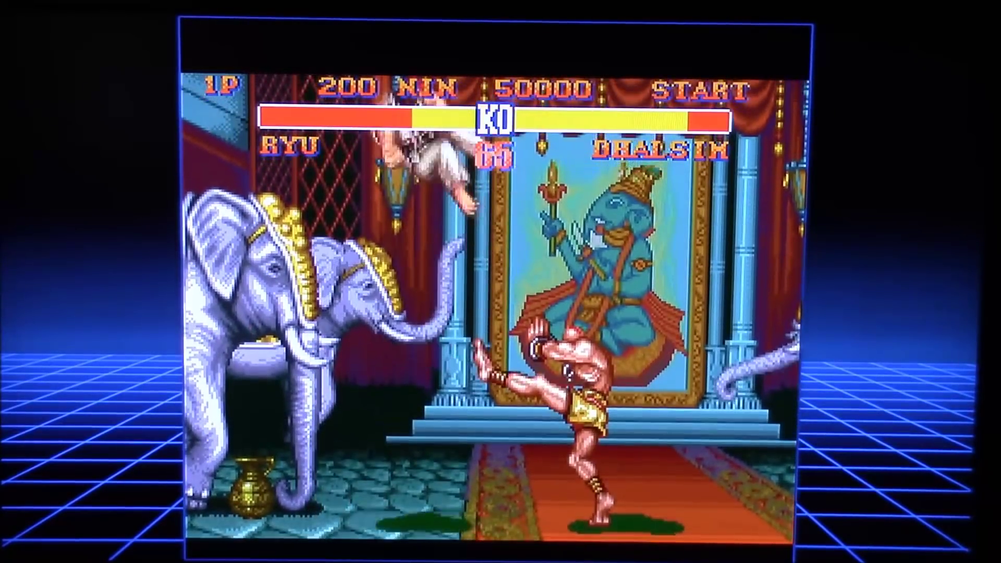
Join Street Fighter II as player two with Chun Li and start the match against Ryu.
key(Return)
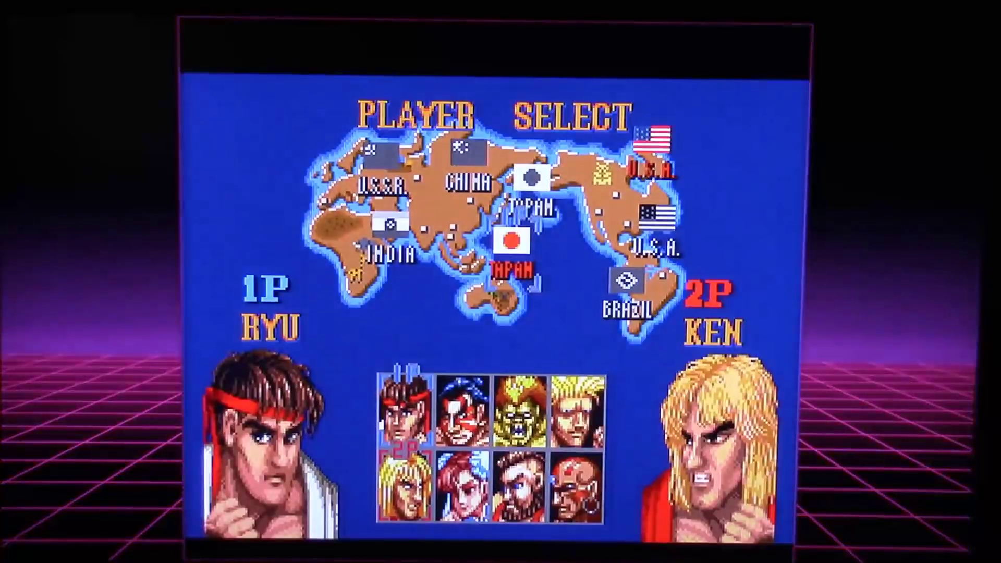
key(Right)
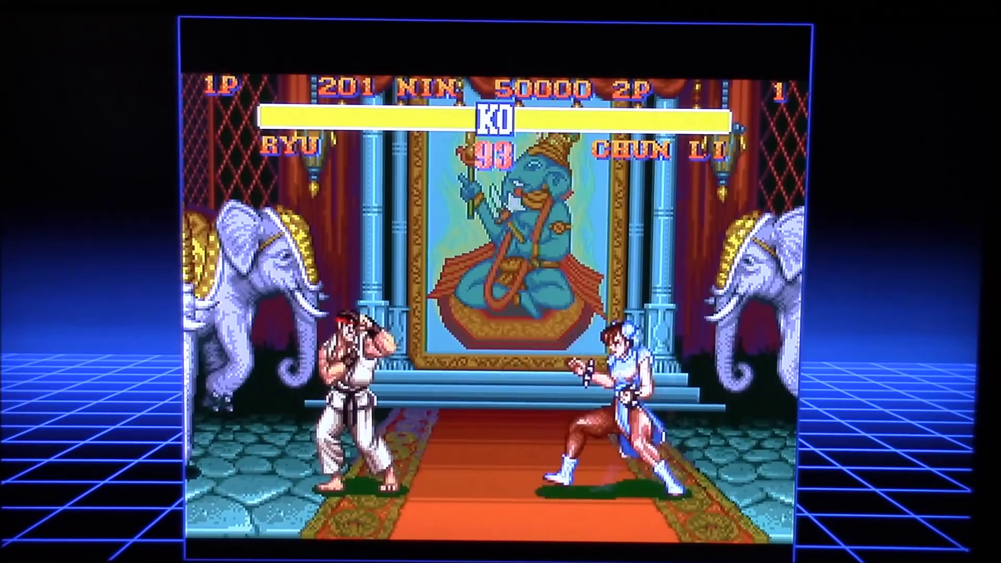
key(Right)
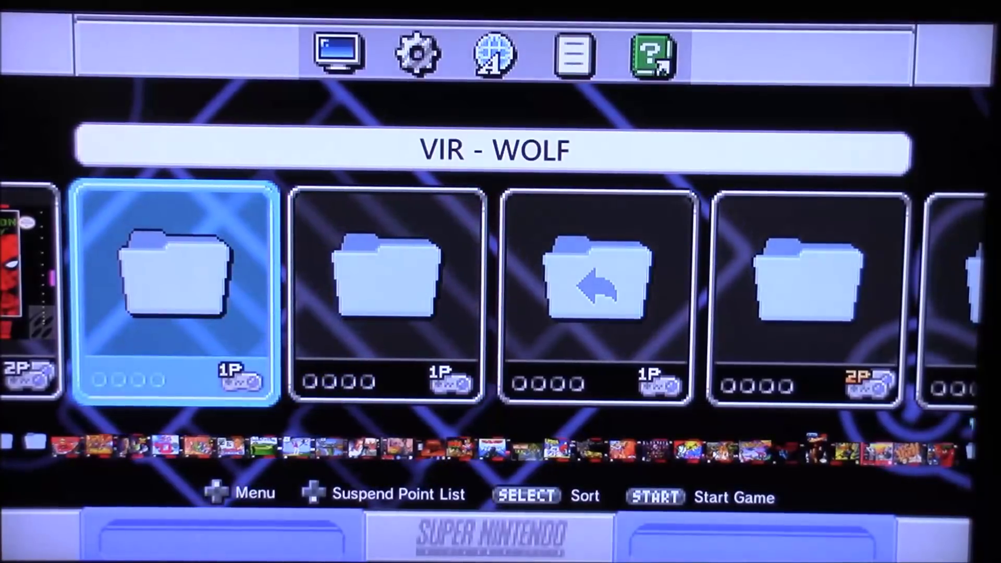
Leave the game for the folder menu and browse left through the game folders.
key(Right)
key(Right)
key(Right)
key(Right)
key(Right)
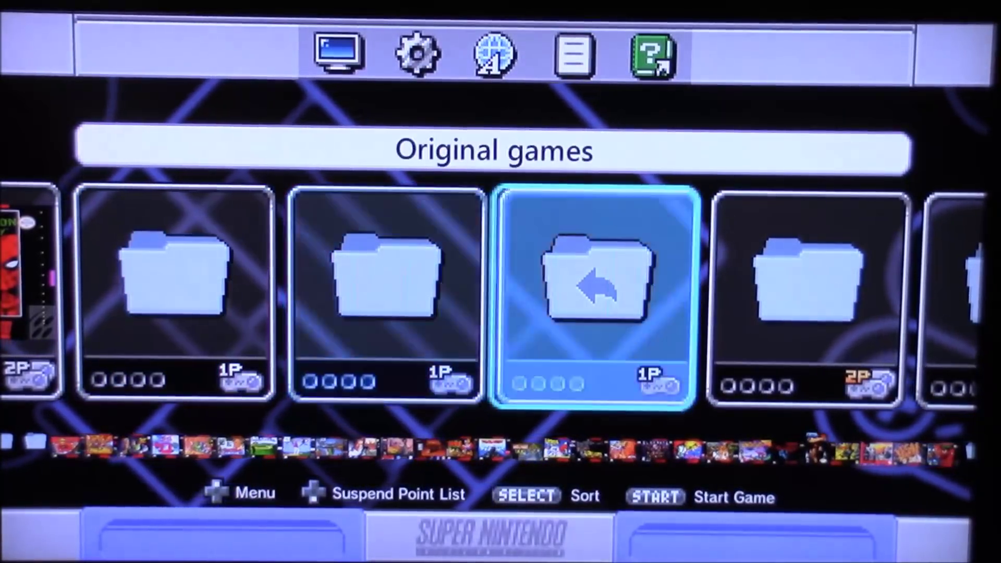
key(Left)
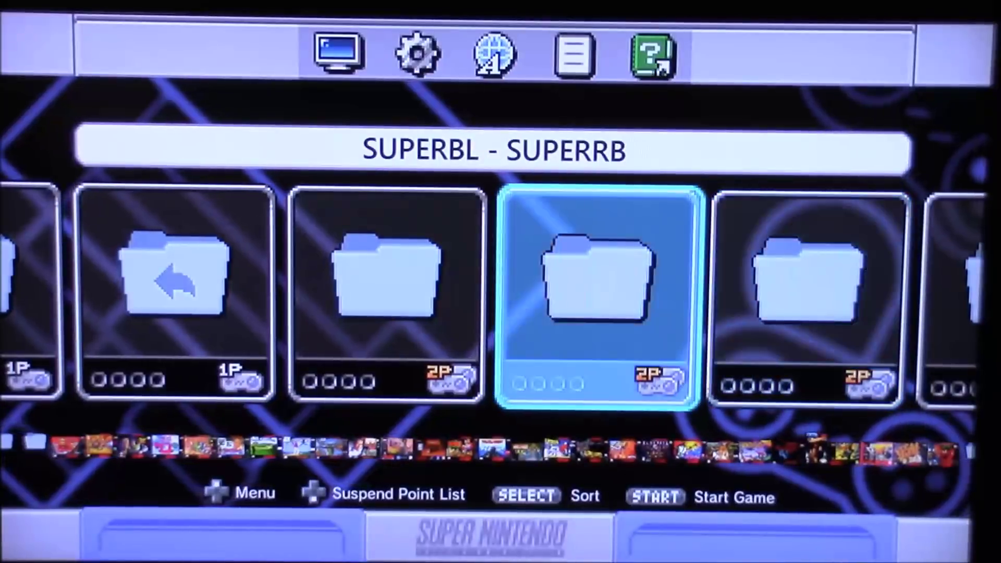
key(Left)
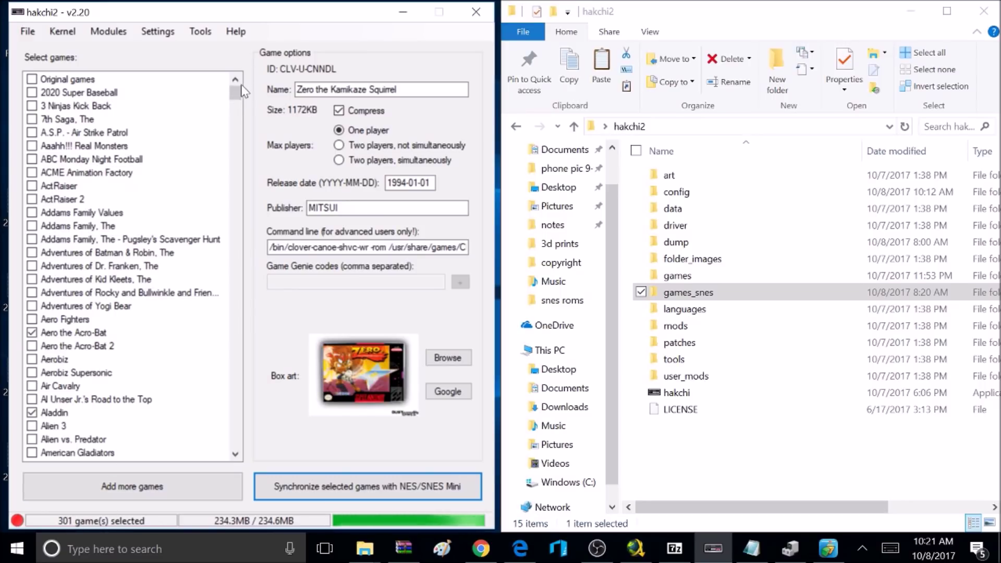
Select 'Custom - show Folders Manager every time' under Settings > Pages/folders structure.
drag(243, 91, 240, 450)
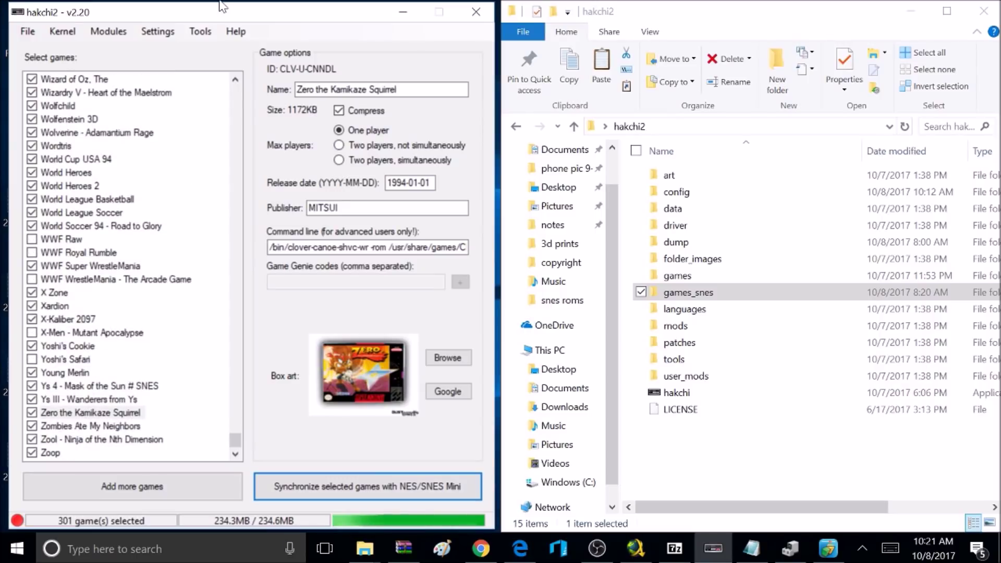
click(158, 32)
mouse_move(180, 86)
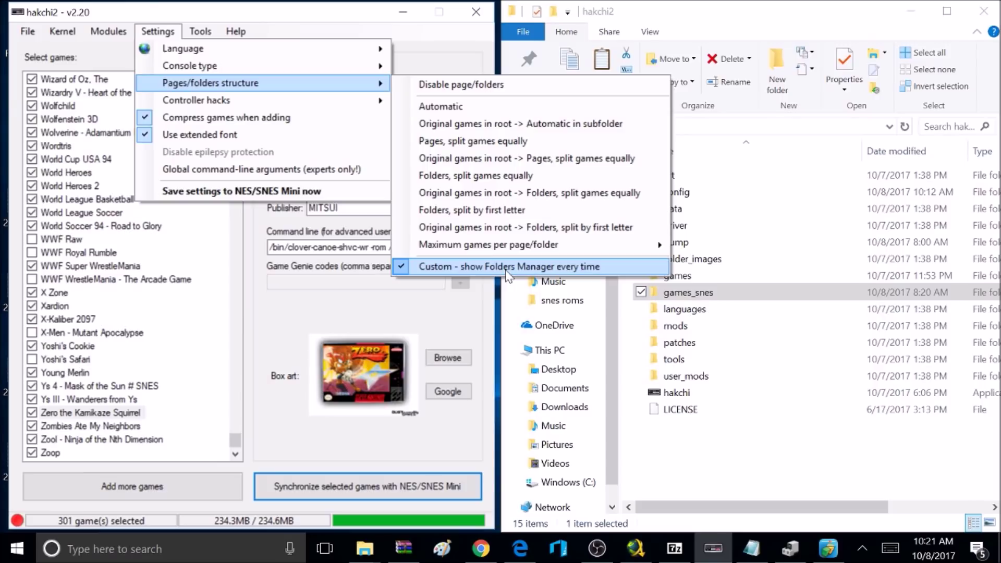
mouse_move(502, 255)
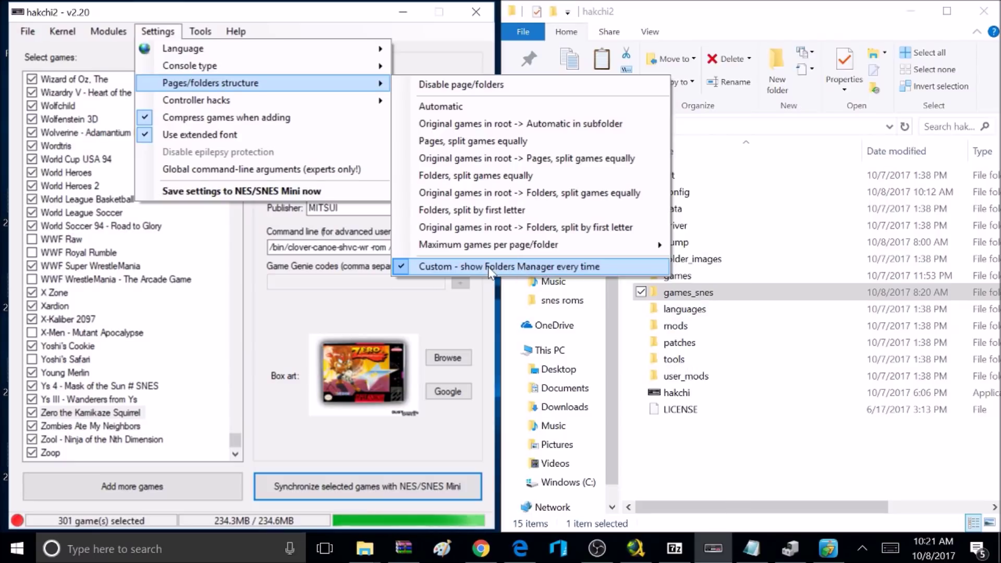
click(272, 325)
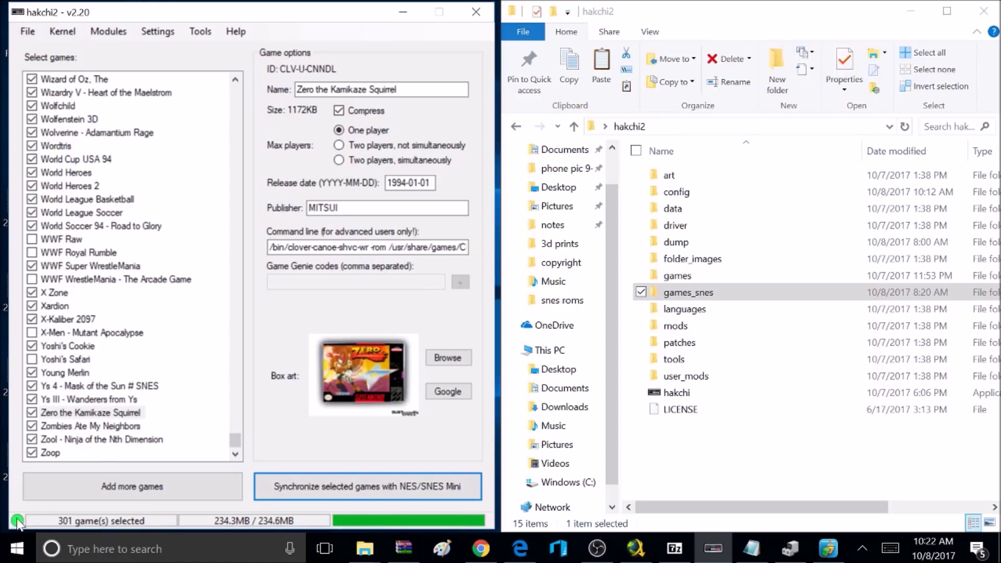
Sync the 301 games to the SNES Mini with the 'Split equally' folder layout and dismiss the Done message.
click(313, 489)
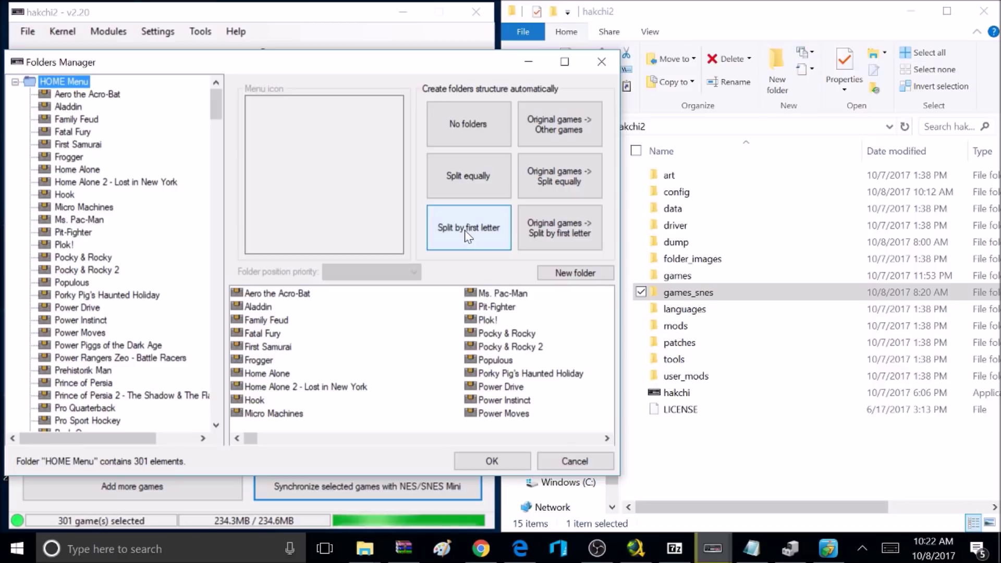
click(475, 192)
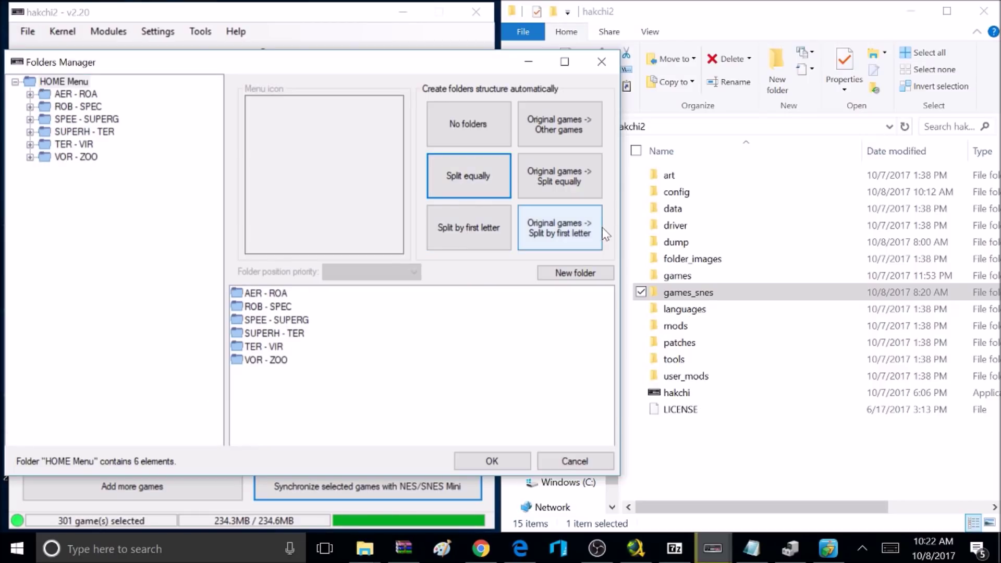
click(588, 173)
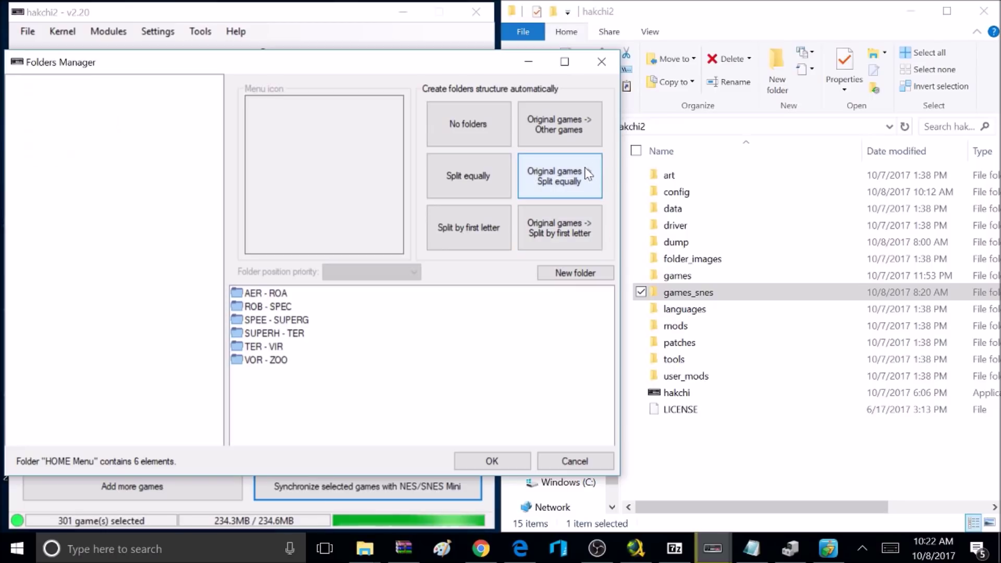
click(574, 120)
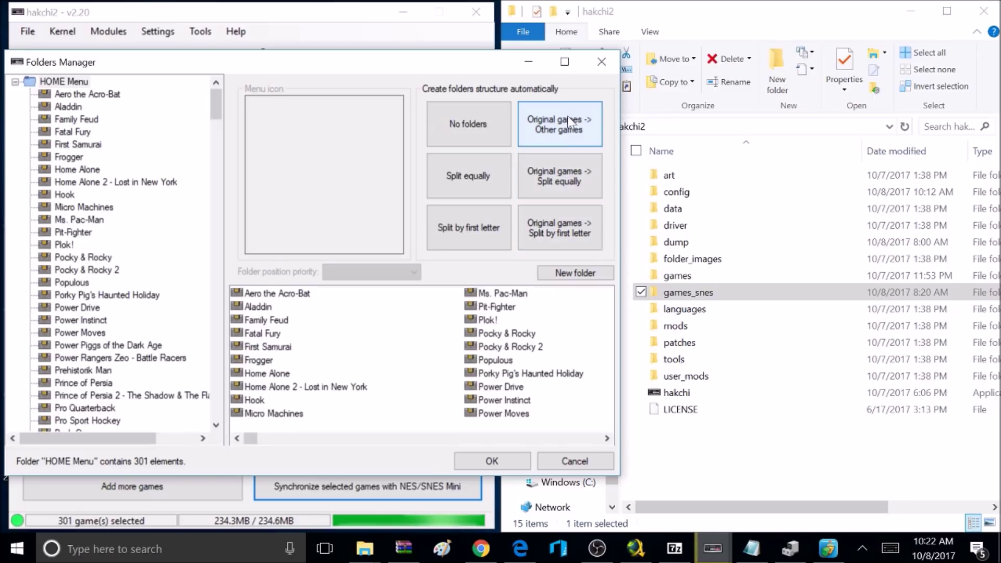
click(475, 180)
click(490, 462)
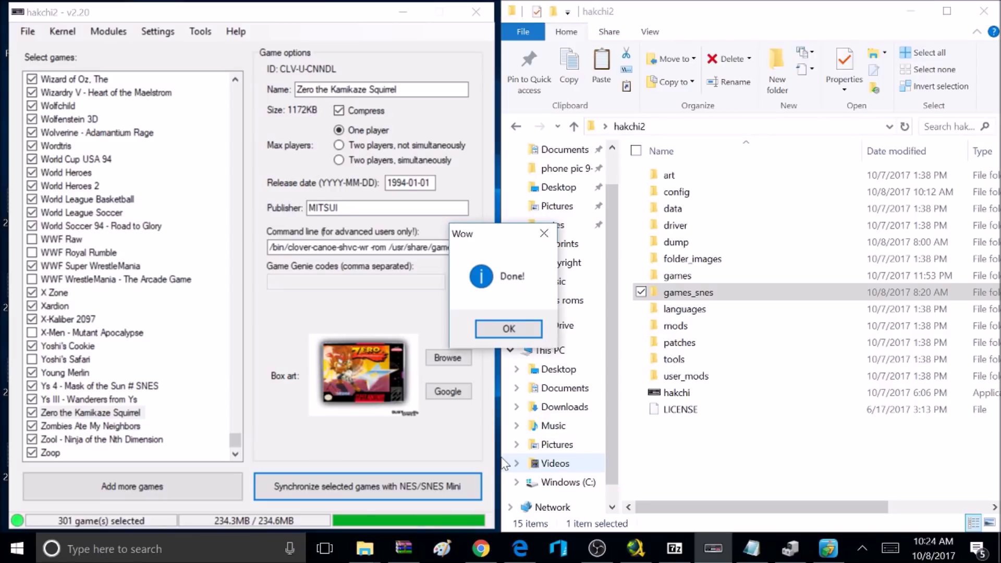
click(509, 329)
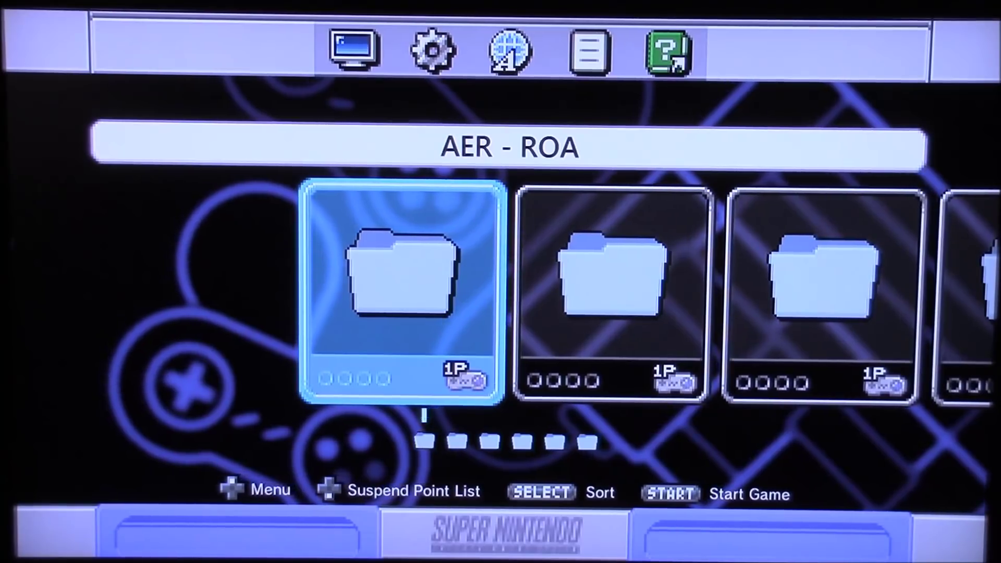
Browse past SUPERH - TER to the VOR - ZOO folder, then scroll its games past Prince of Persia 2, Veediots and Sim Ant.
key(Right)
key(Right)
key(Right)
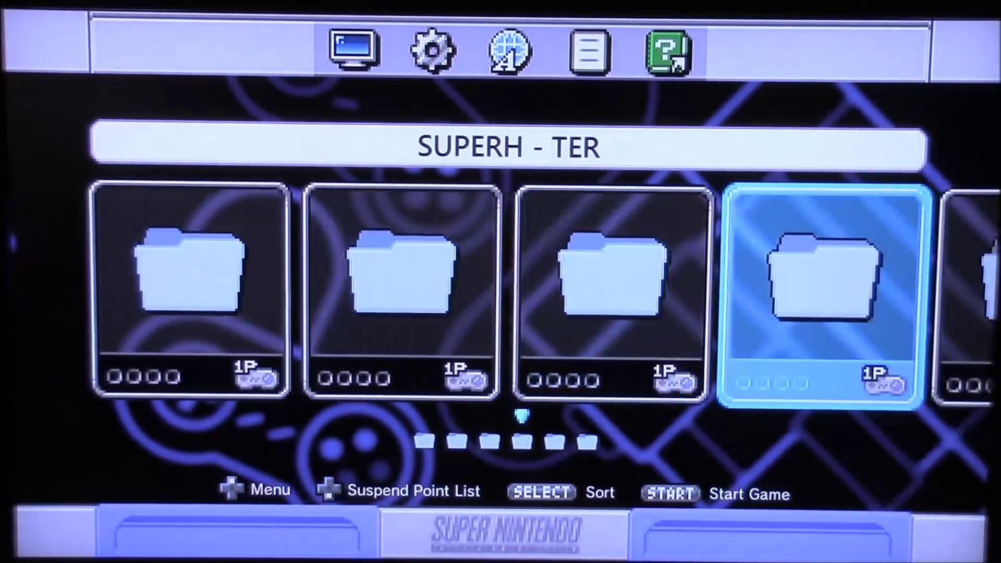
key(Right)
key(Right)
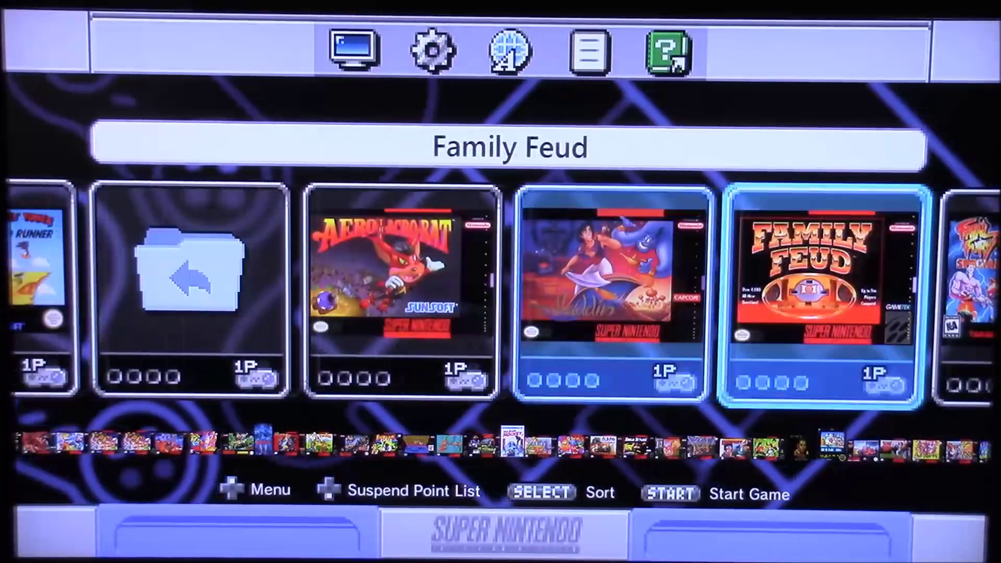
key(Right)
key(Right)
key(Right)
key(Right)
key(Right)
key(Right)
key(Right)
key(Right)
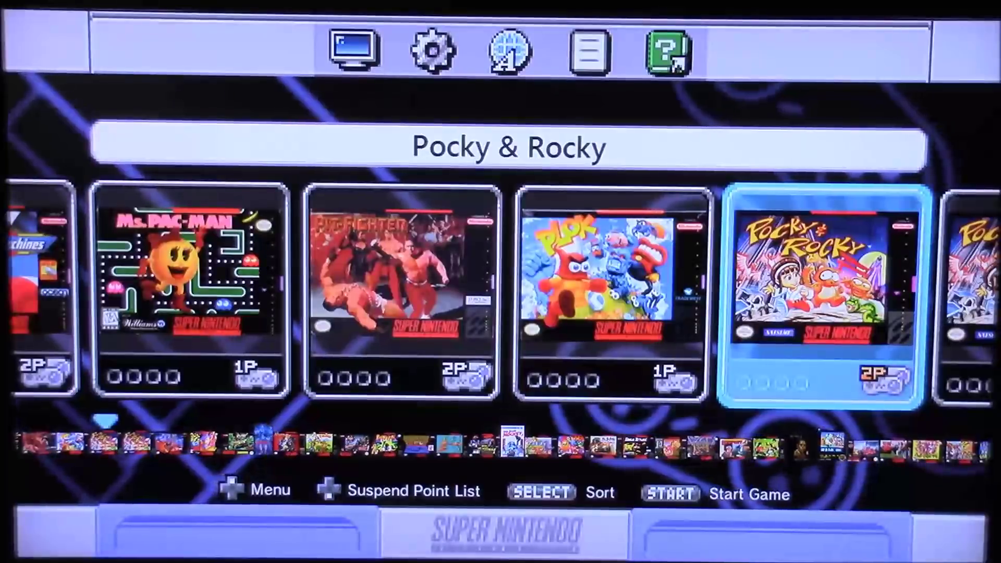
key(Right)
key(Right)
key(Right)
key(Right)
key(Right)
key(Right)
key(Right)
key(Right)
key(Right)
key(Right)
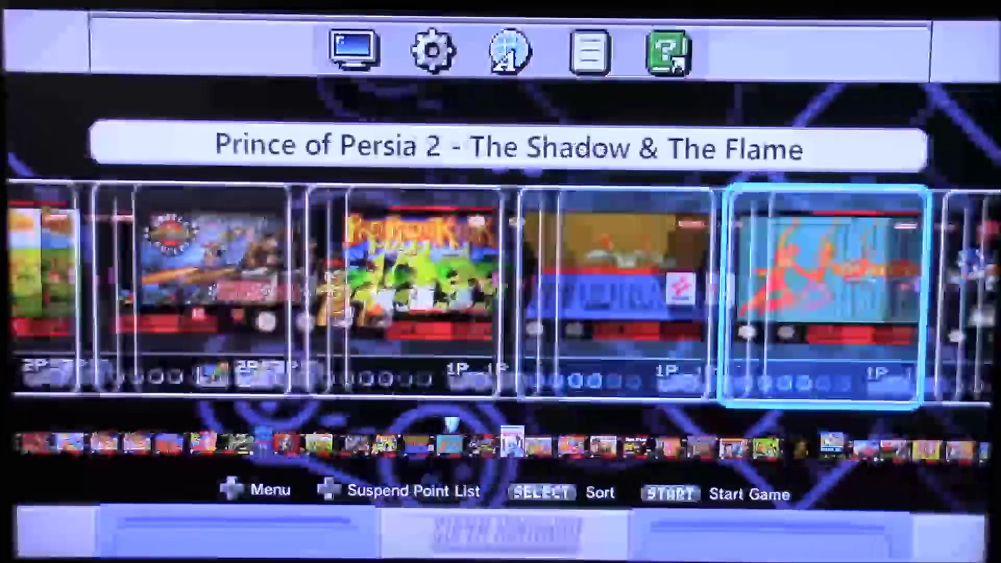
key(Right)
key(Right)
key(Right)
key(Right)
key(Right)
key(Right)
key(Right)
key(Right)
key(Right)
key(Right)
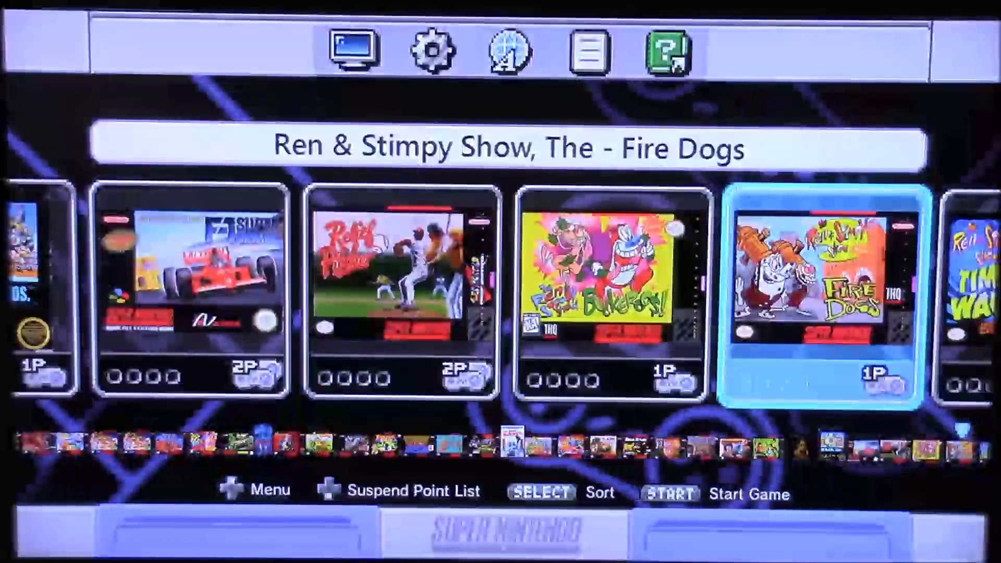
key(Right)
key(Right)
key(Left)
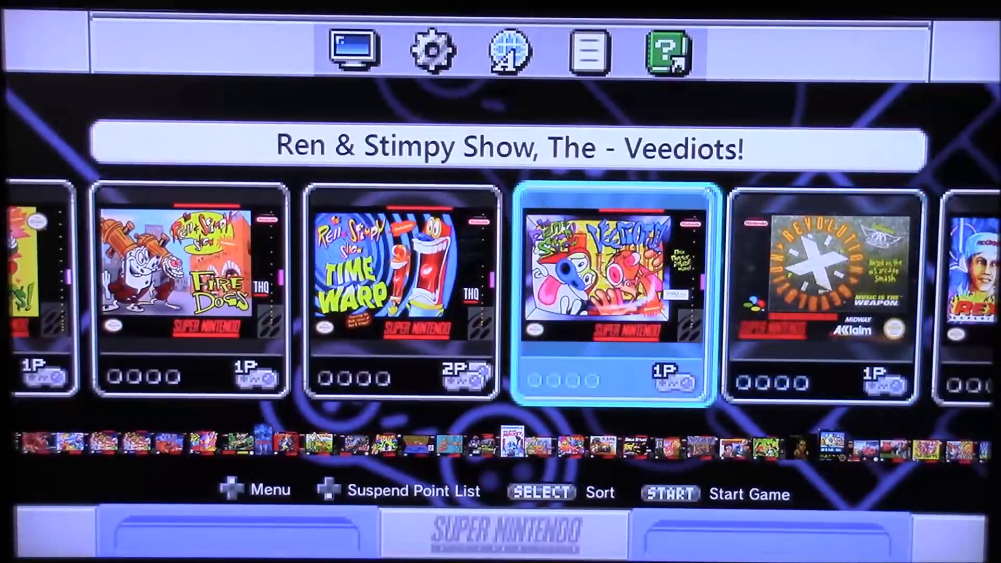
key(Left)
key(Left)
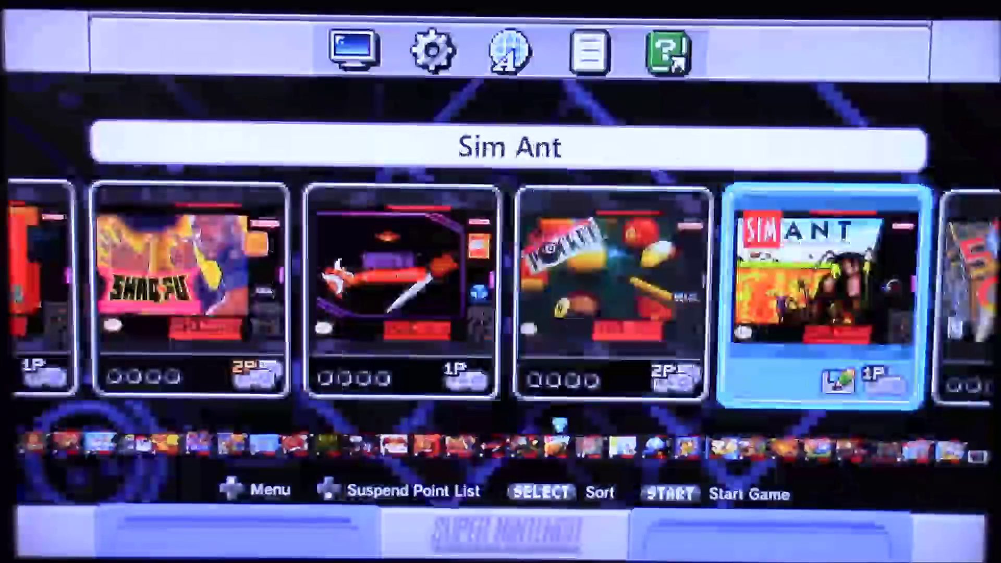
key(Right)
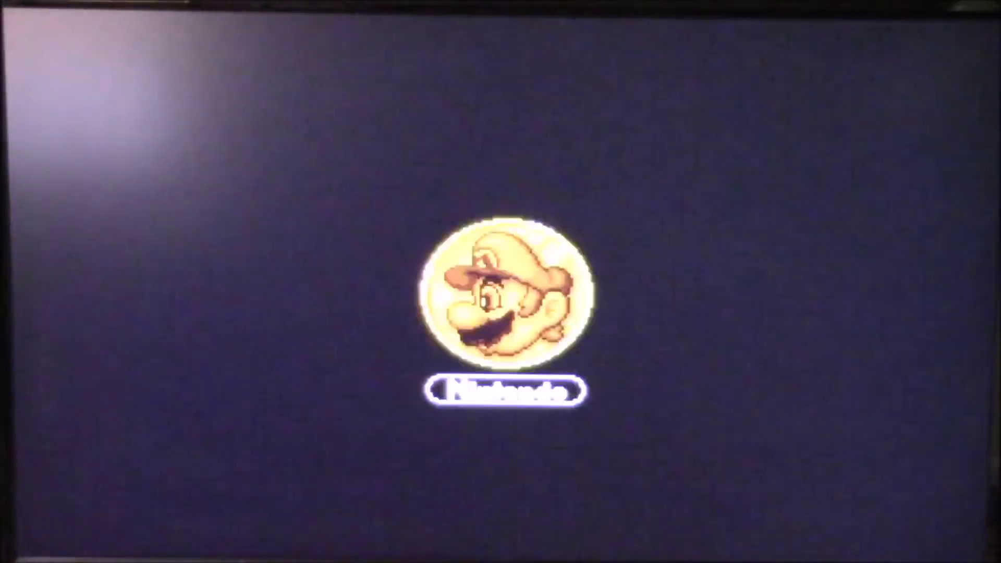
Skip Wing Commander's intro screens, accelerate the fighter and steer it around space.
key(Return)
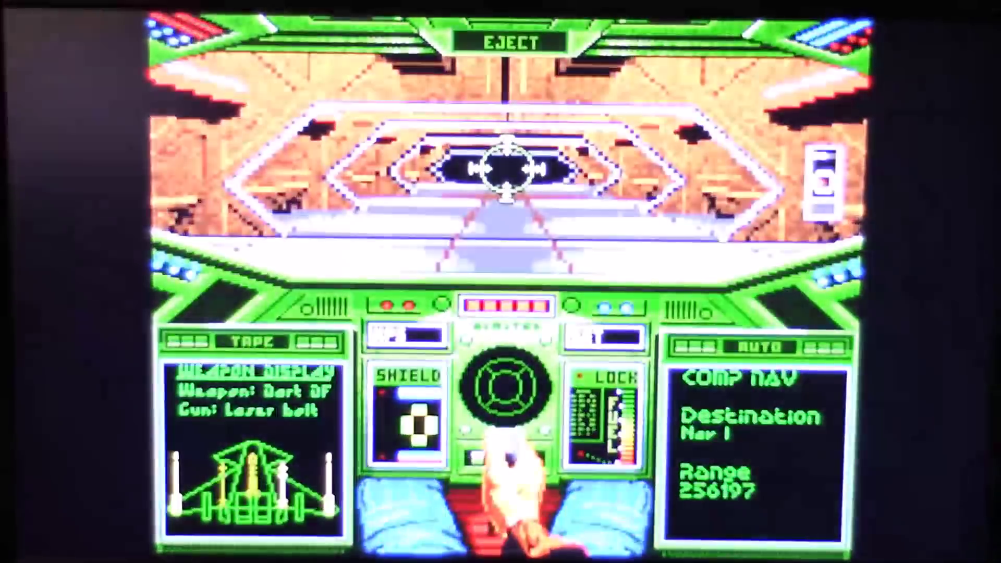
key(Tab)
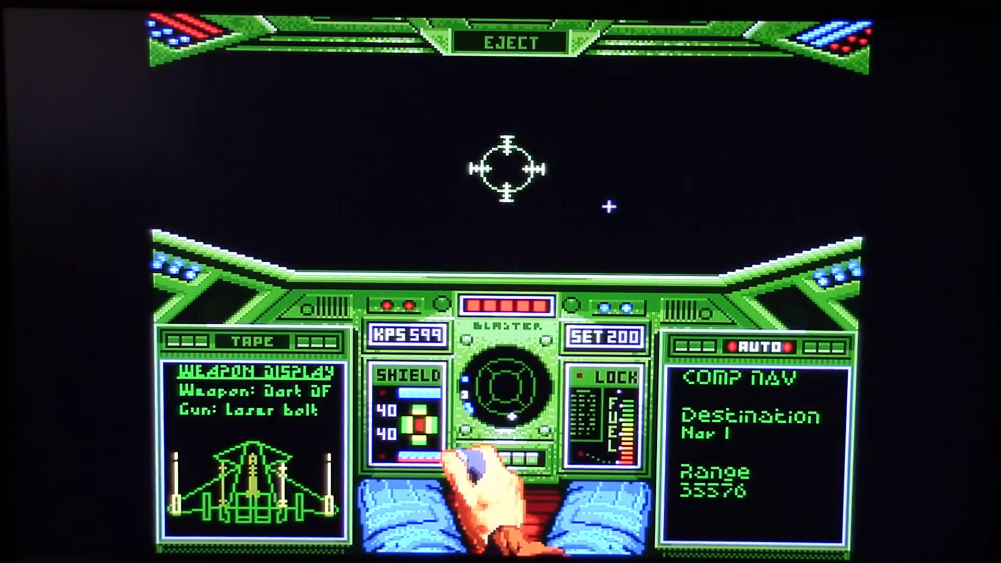
key(Right)
key(Left)
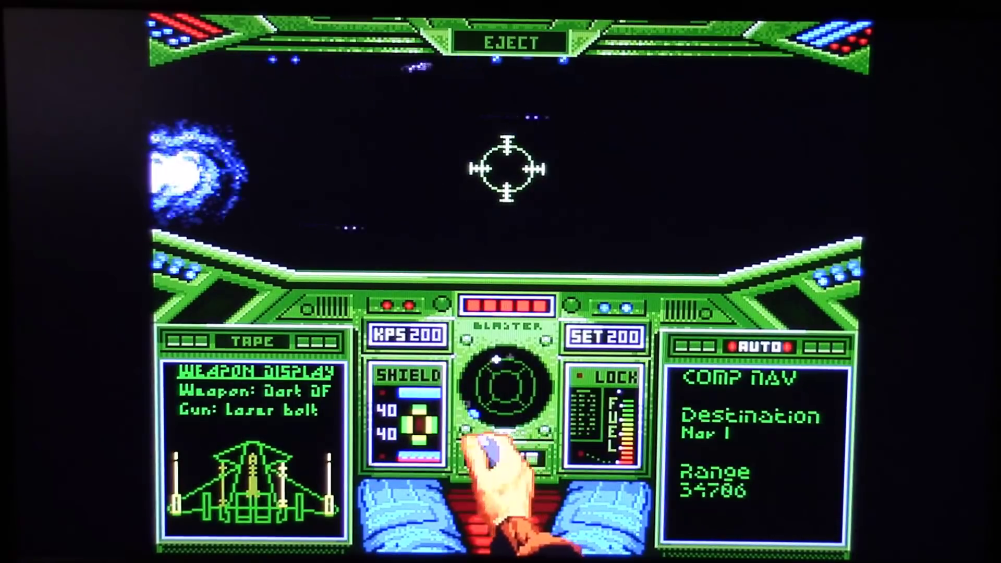
Switch the right display to auto targeting, then turn and fire lasers until the target is hit.
key(Right)
key(t)
key(Right)
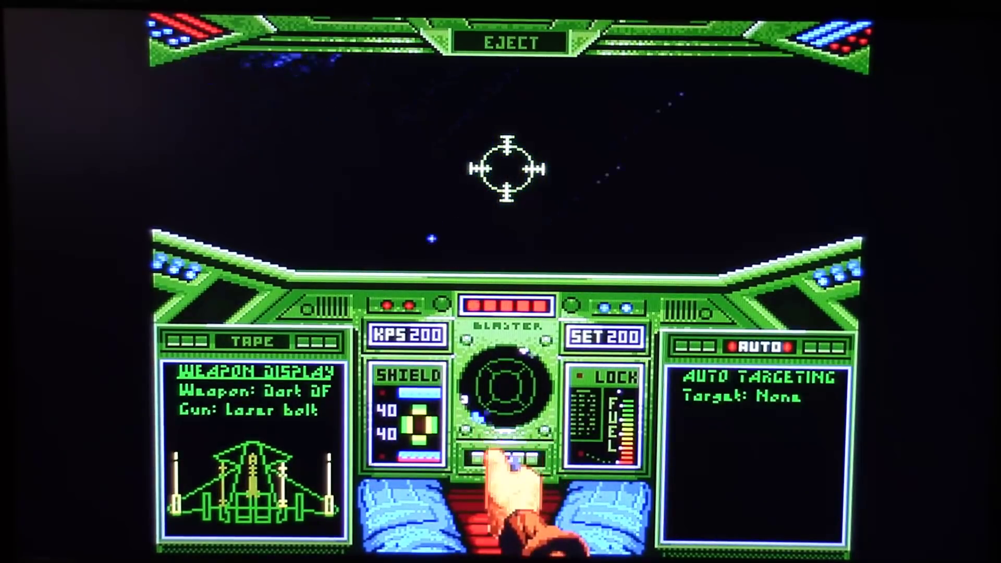
key(space)
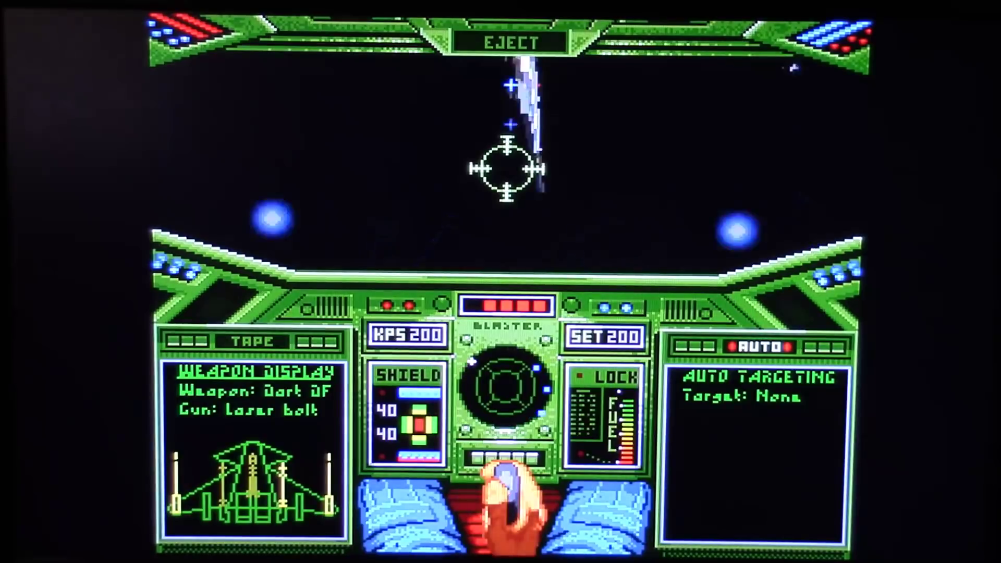
key(Up)
key(Left)
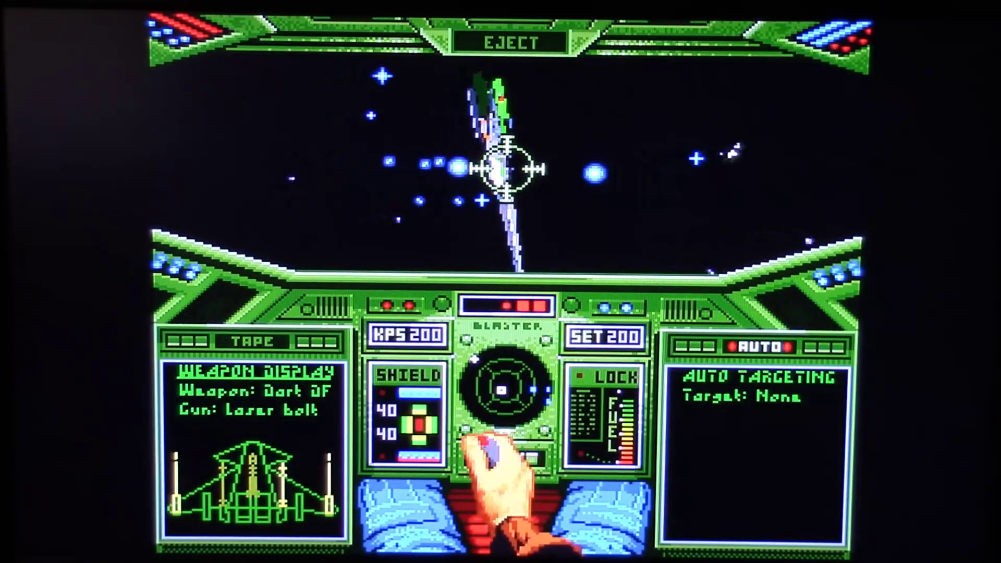
key(Right)
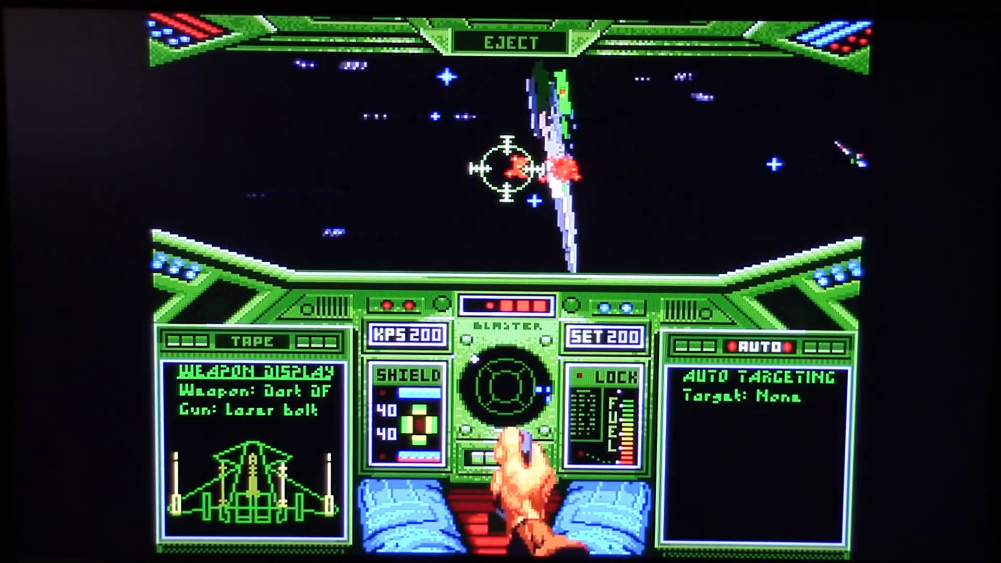